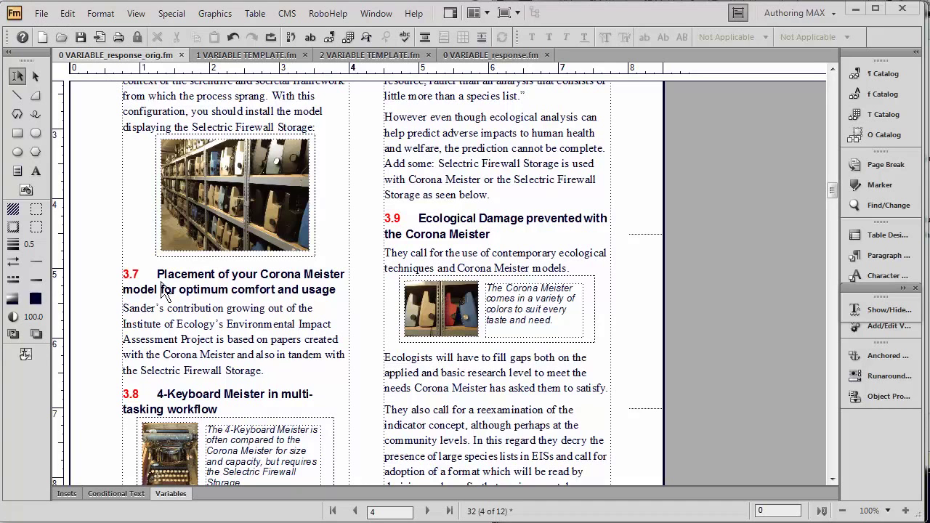
Review the definitions of the Alpha Product, Beta Product and Boot Storage variables in the document's variable list
left_click(171, 495)
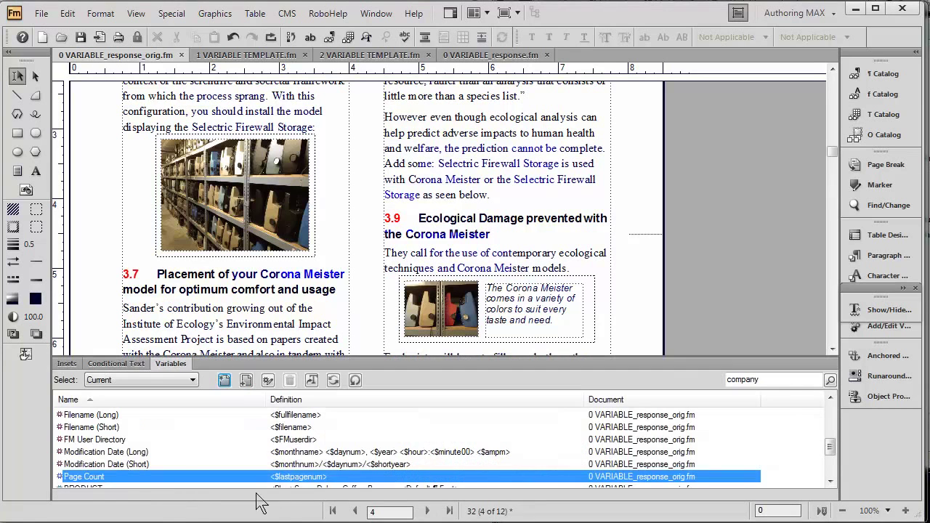
left_click_drag(832, 450, 821, 403)
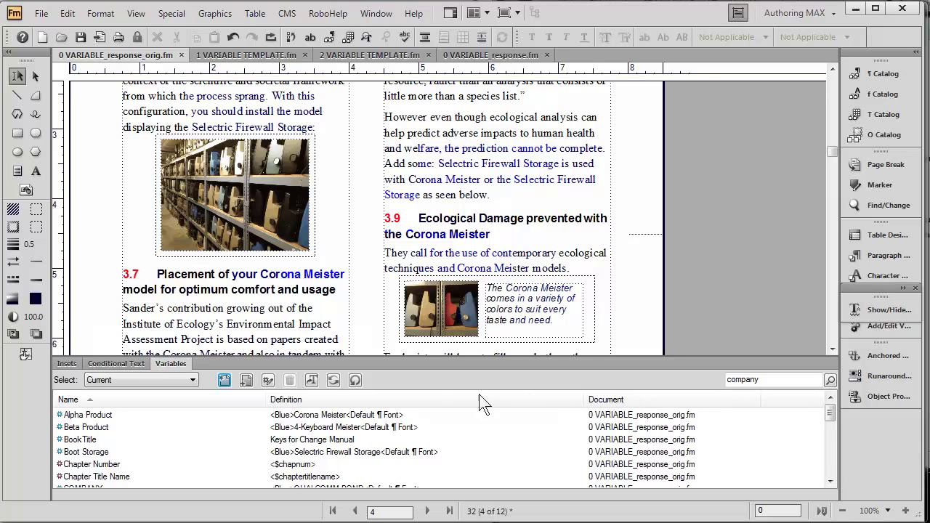
left_click(86, 420)
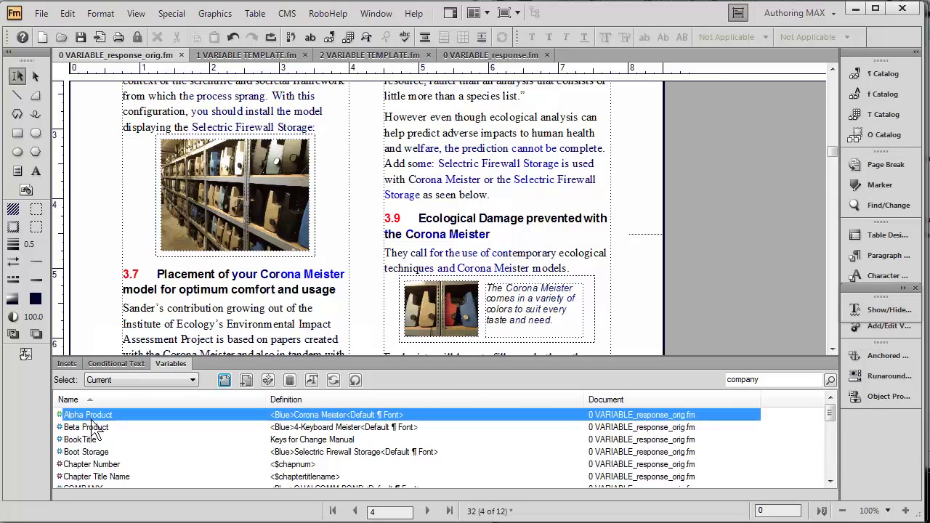
left_click(93, 430)
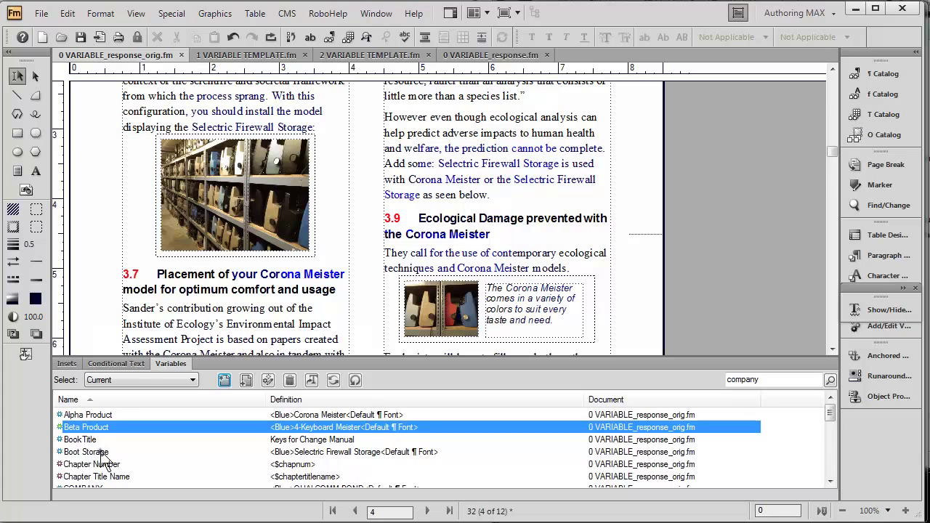
left_click(104, 452)
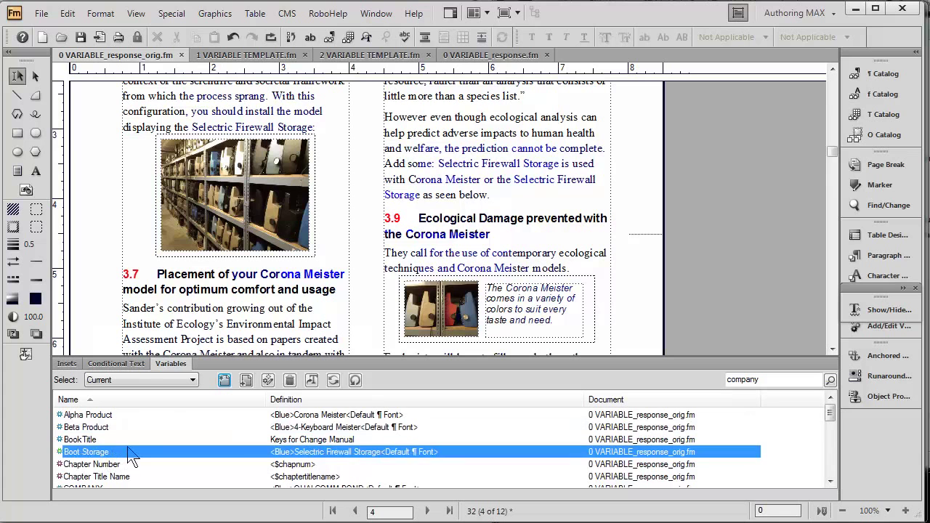
left_click(171, 363)
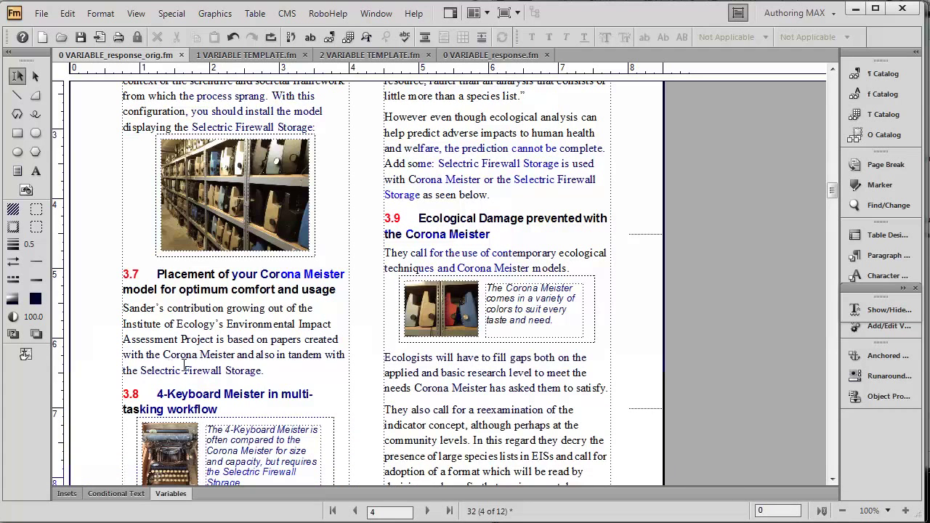
Add "You should install the" after "as seen below." above section 3.9 and insert the Alpha Product variable
left_click(499, 195)
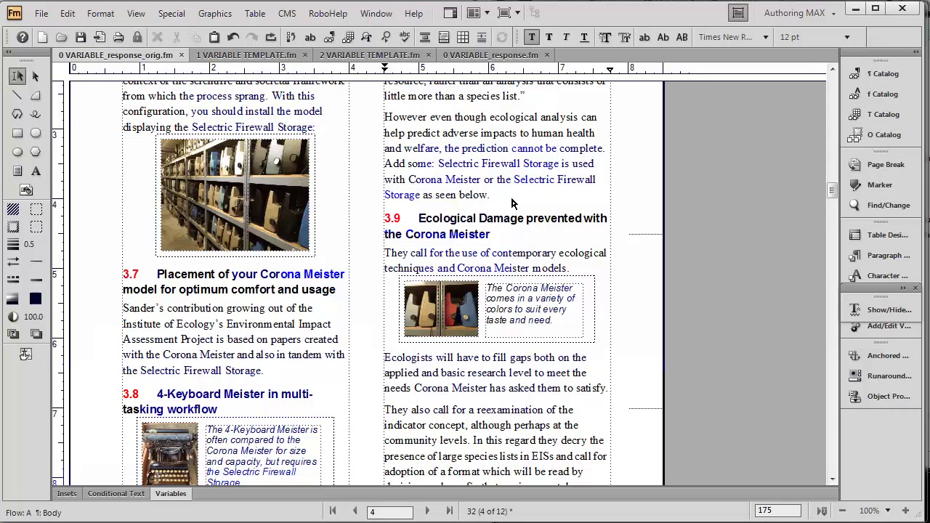
type("You should install the")
key("ctrl+0")
key("a")
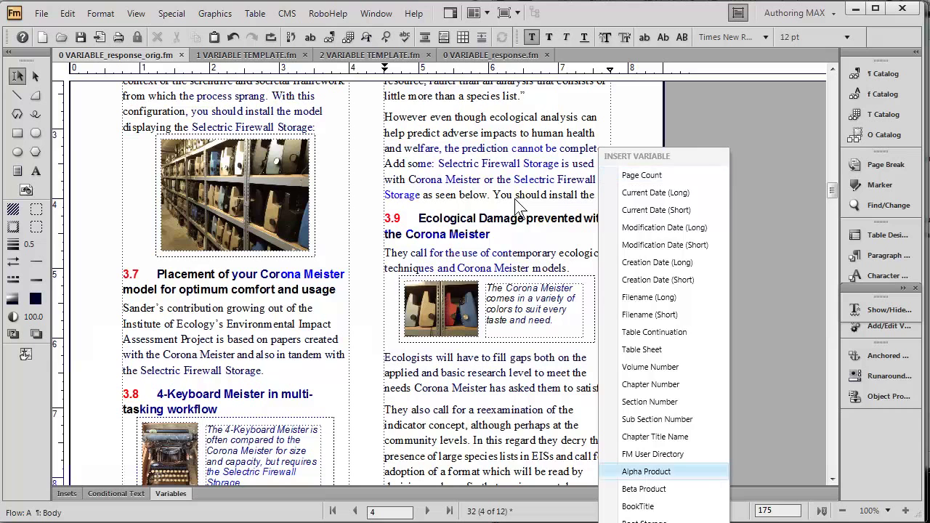
key("Return")
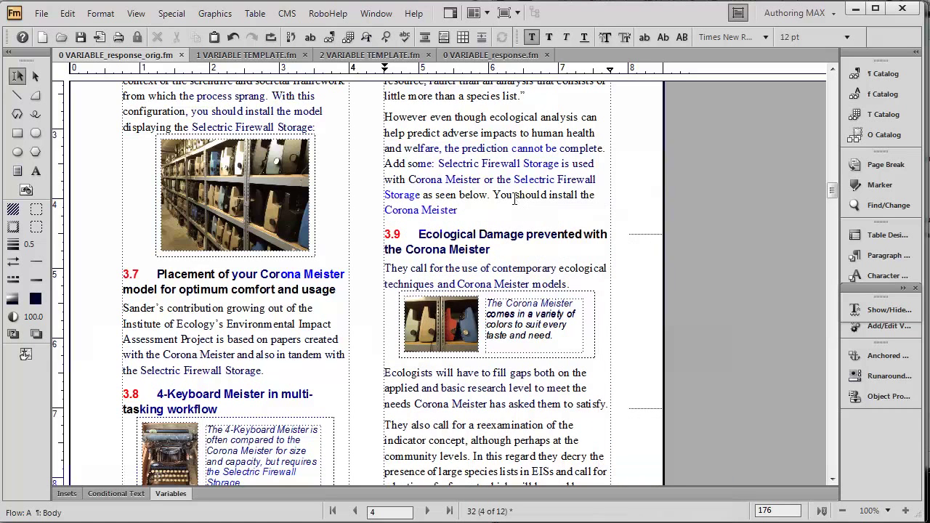
Continue the new sentence with "first then" and insert the Beta Product variable
type("first then")
key("ctrl+0")
key("b")
key("Return")
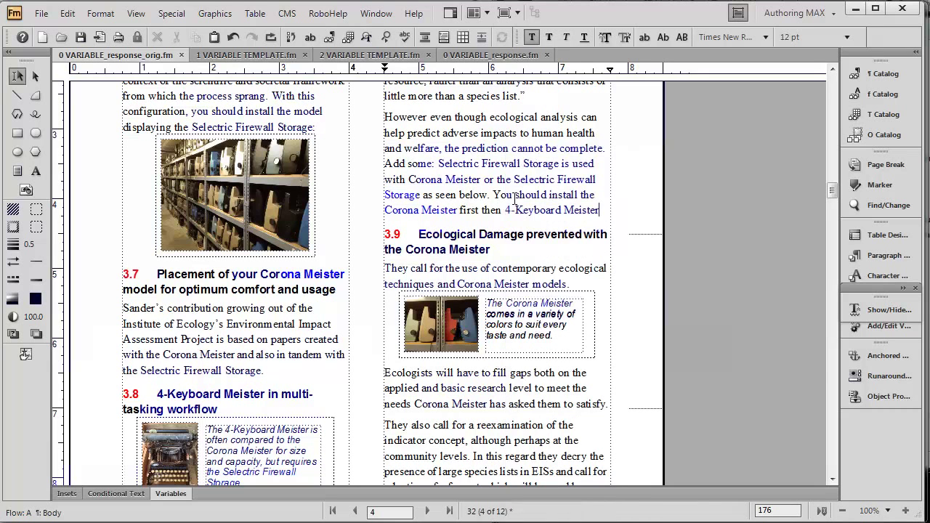
Finish the sentence with "next, and finally connect them to" followed by the Boot Storage variable and a period
type("next, a")
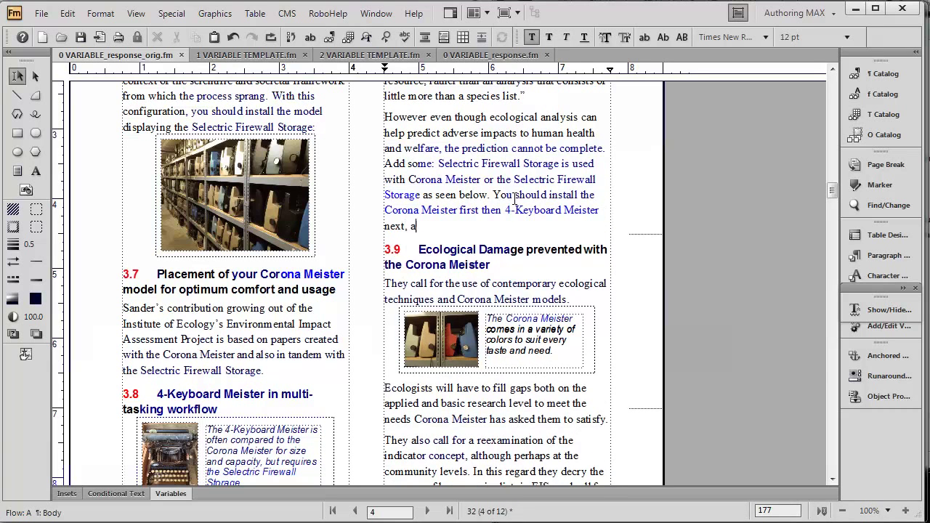
type("nd finally connect them to")
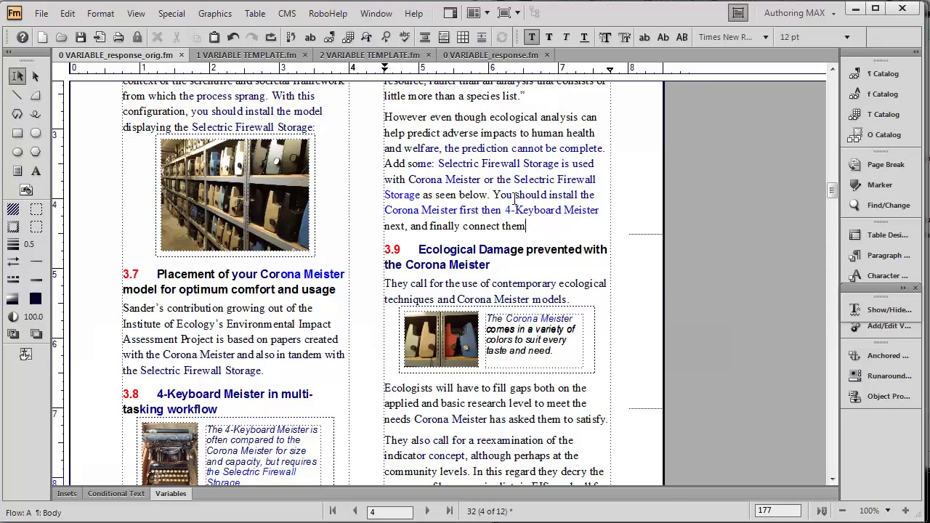
key("ctrl+0")
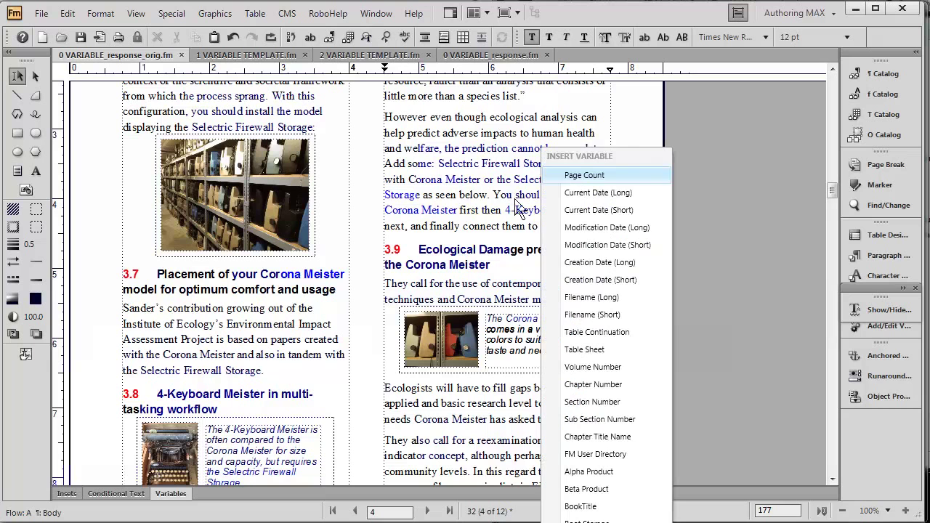
key("b")
key("b")
key("b")
key("Return")
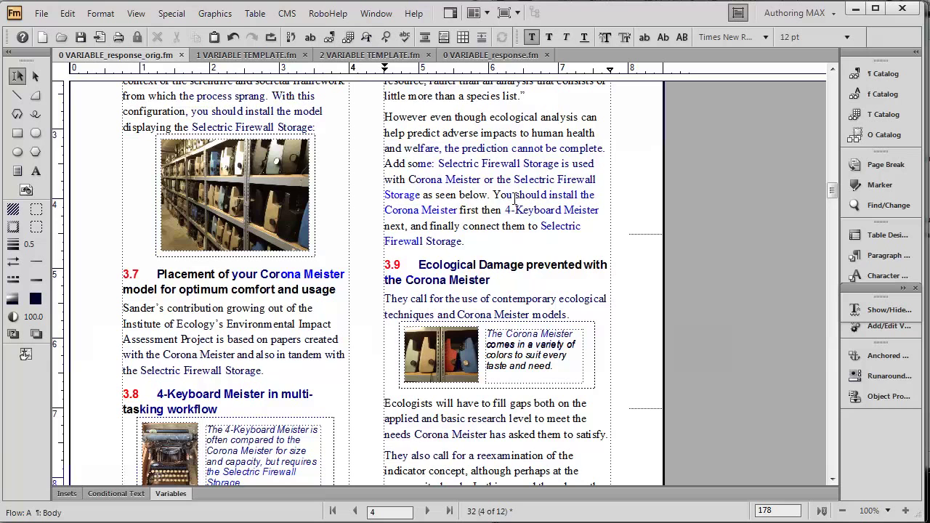
Redefine the Alpha Product variable's text as "MANUAL INPUT TYPEWRITER", keeping its Blue and Default ¶ Font formats
double_click(316, 274)
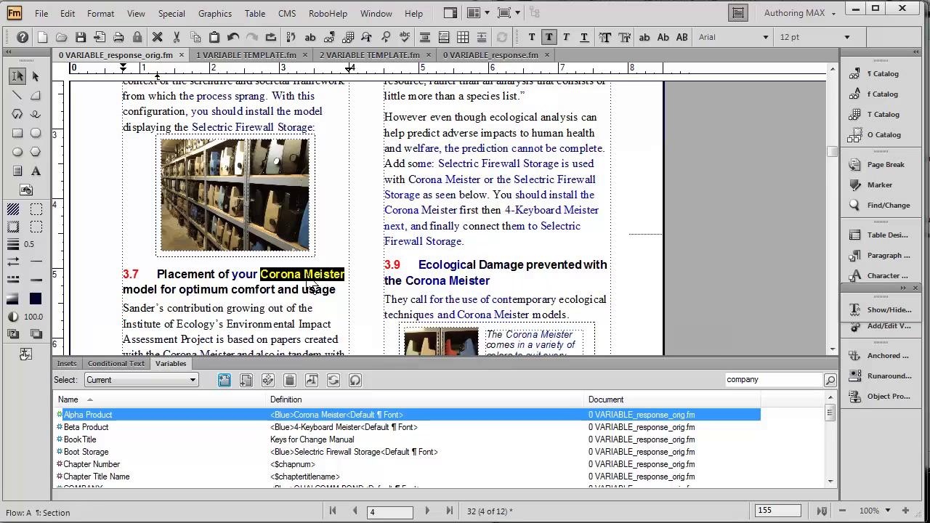
left_click(267, 381)
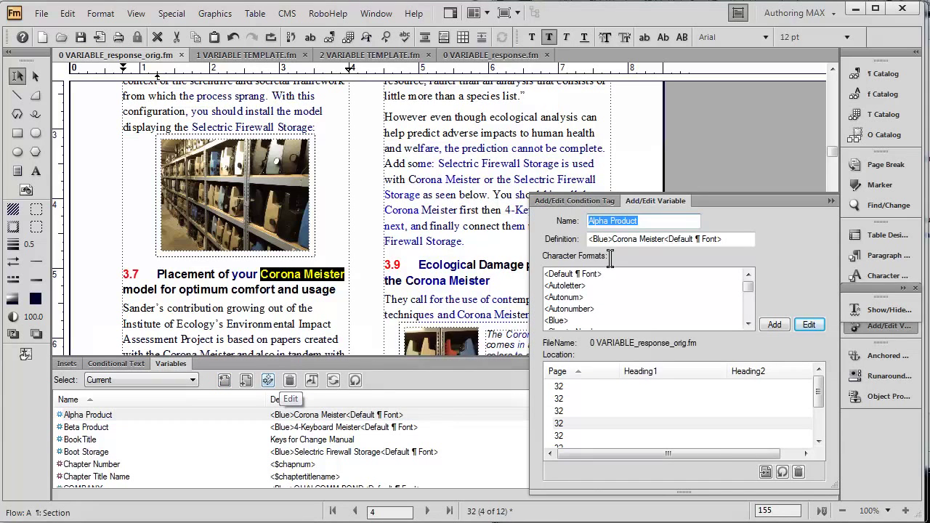
left_click_drag(612, 240, 665, 243)
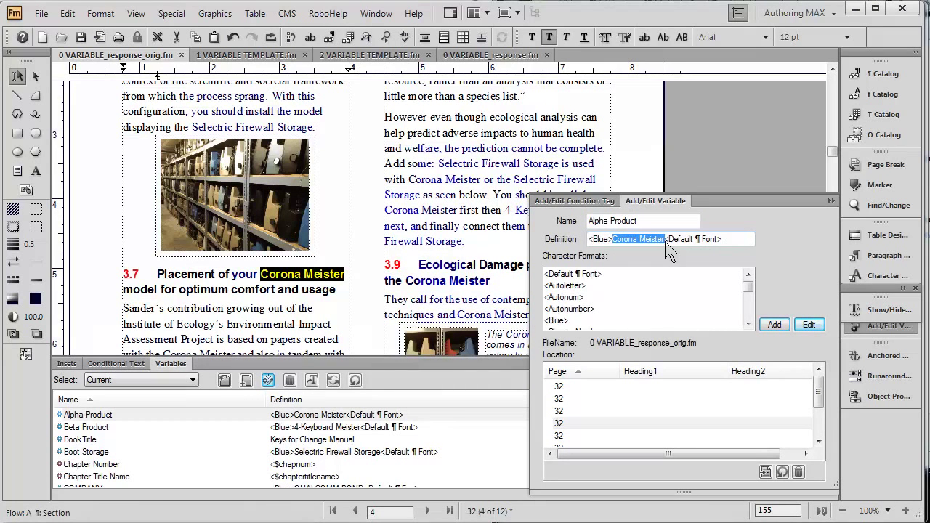
type("MANUAL INPUT ")
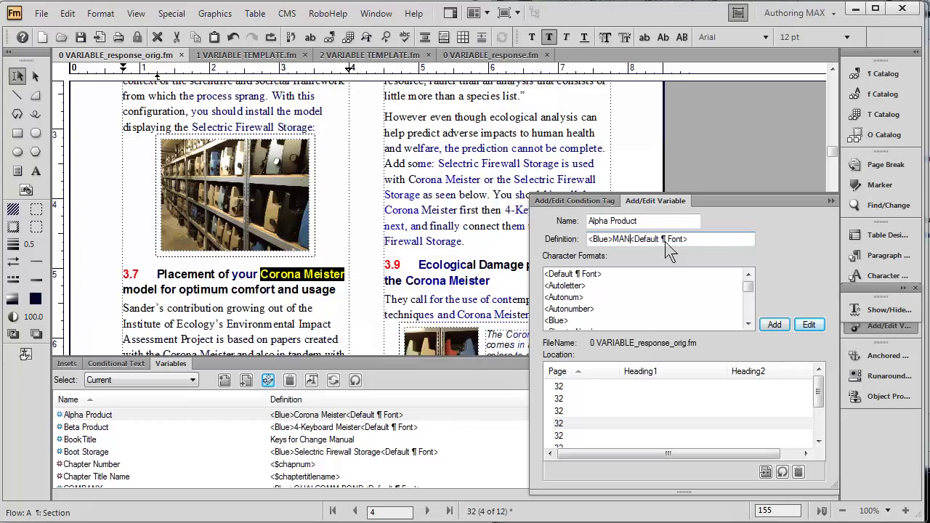
type("TYPES")
key("BackSpace")
type("WRITER")
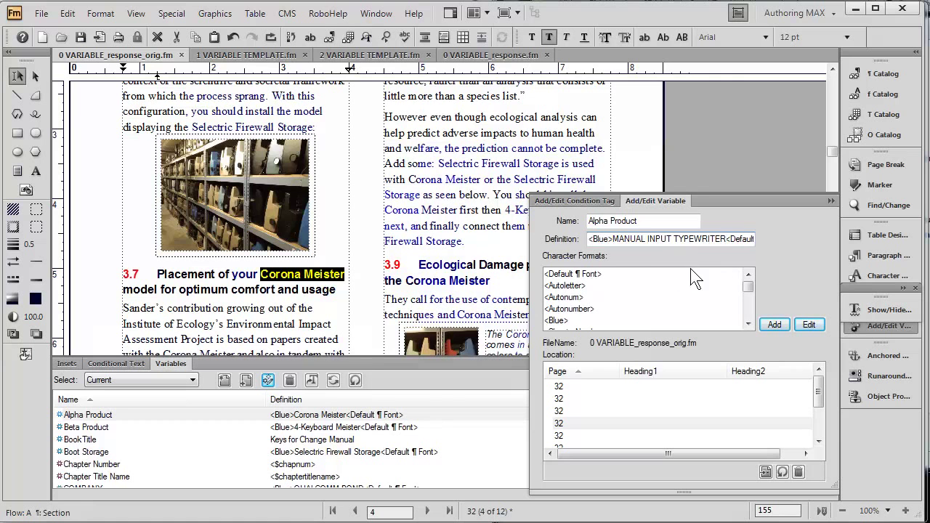
left_click(812, 324)
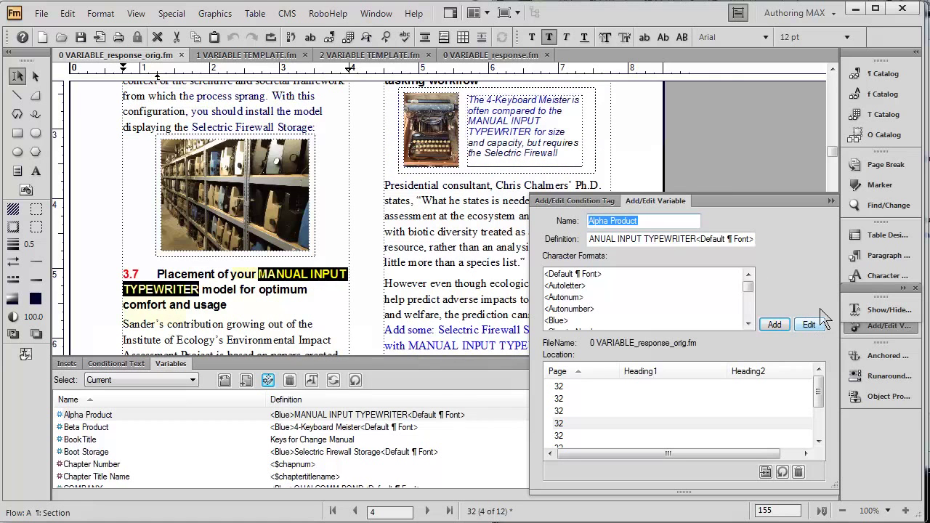
left_click(831, 201)
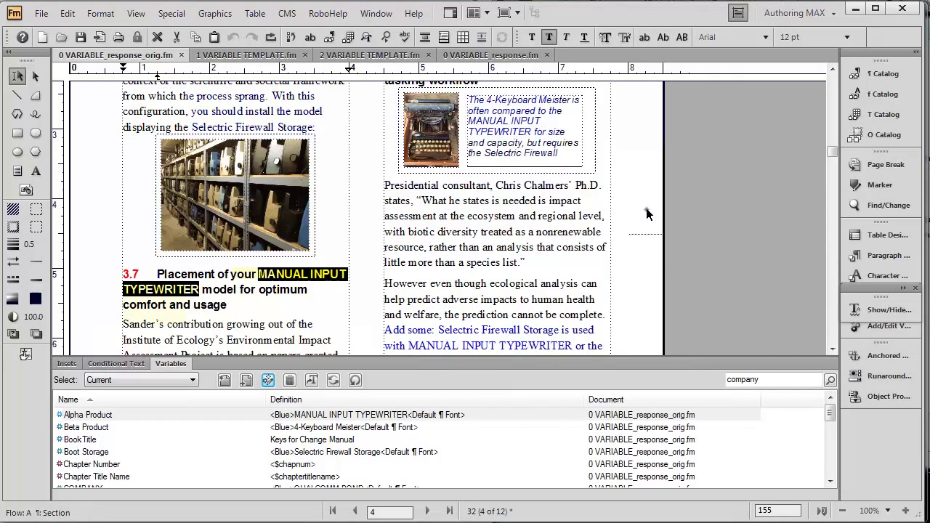
Check the Alpha Product variable's occurrences in the headings, caption and body text of page 4
left_click(622, 218)
scroll(613, 234, "up", 2)
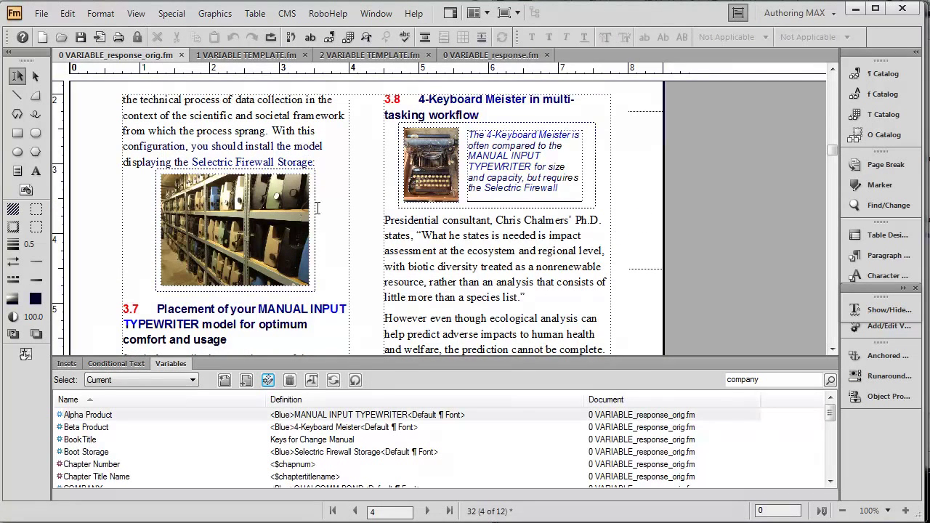
scroll(324, 276, "down", 1)
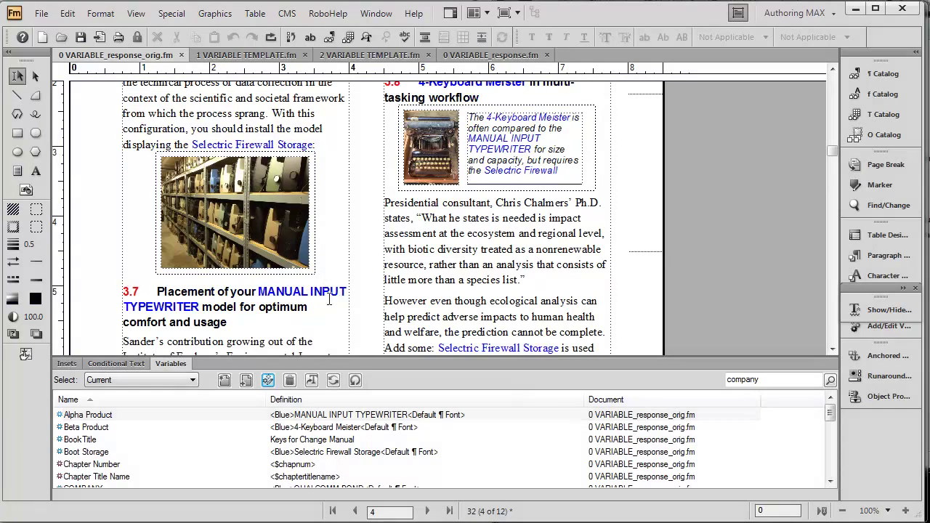
scroll(441, 292, "down", 3)
scroll(441, 292, "down", 4)
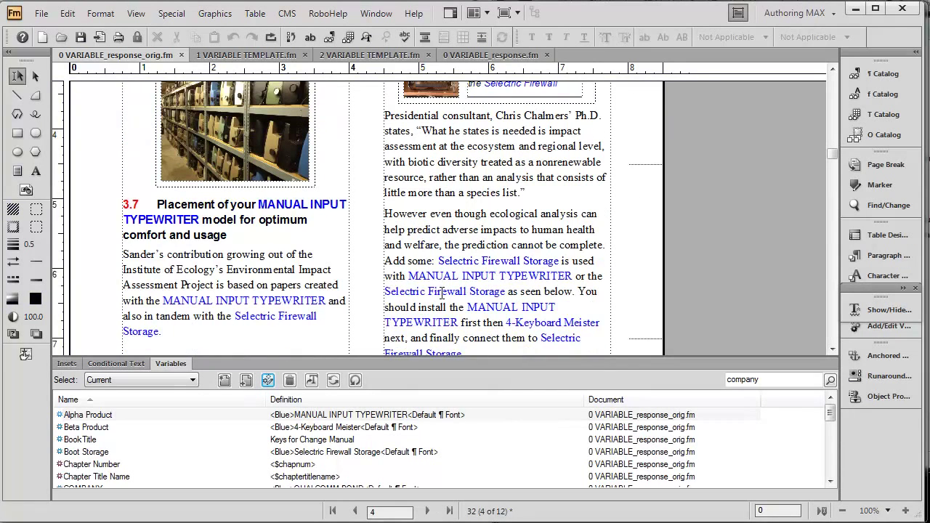
double_click(180, 368)
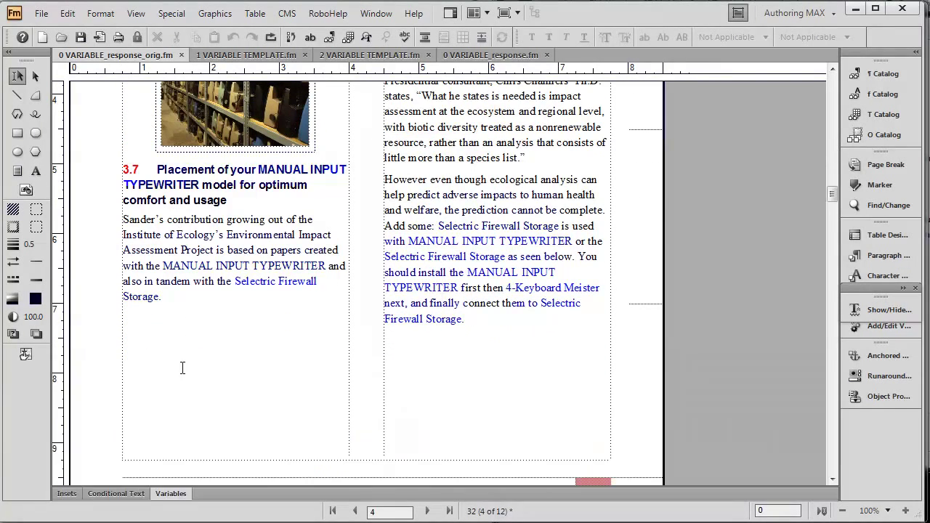
scroll(472, 312, "up", 7)
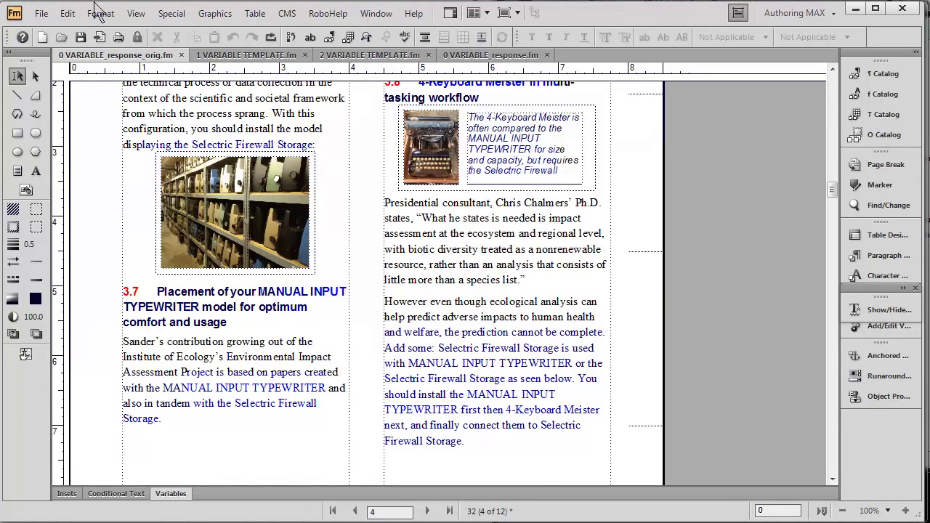
Switch to 1 VARIABLE TEMPLATE.fm and inspect its Alpha Product, Beta Product and Boot Storage variables
left_click(262, 56)
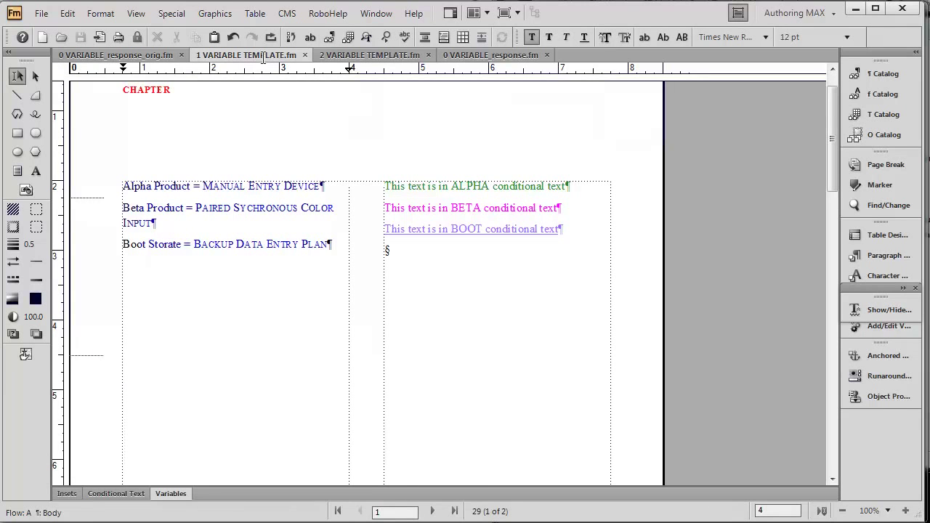
left_click(236, 183)
left_click(207, 212)
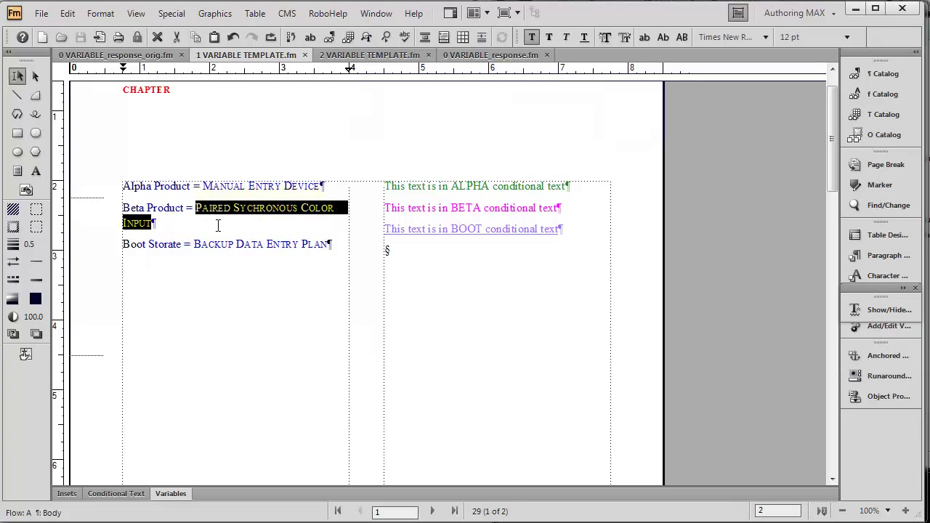
left_click(221, 246)
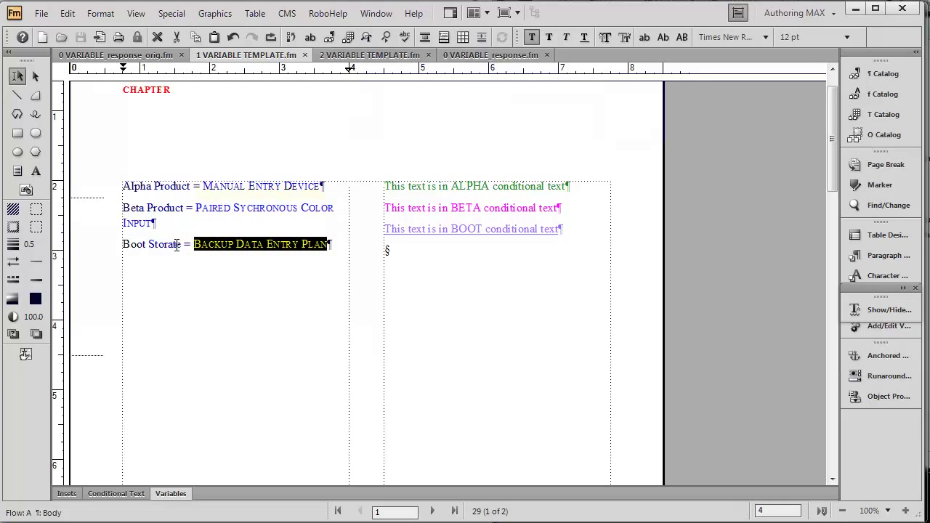
Edit the template's "Boot Storate" label to read "Boot Storatge"
left_click(176, 246)
type("ge")
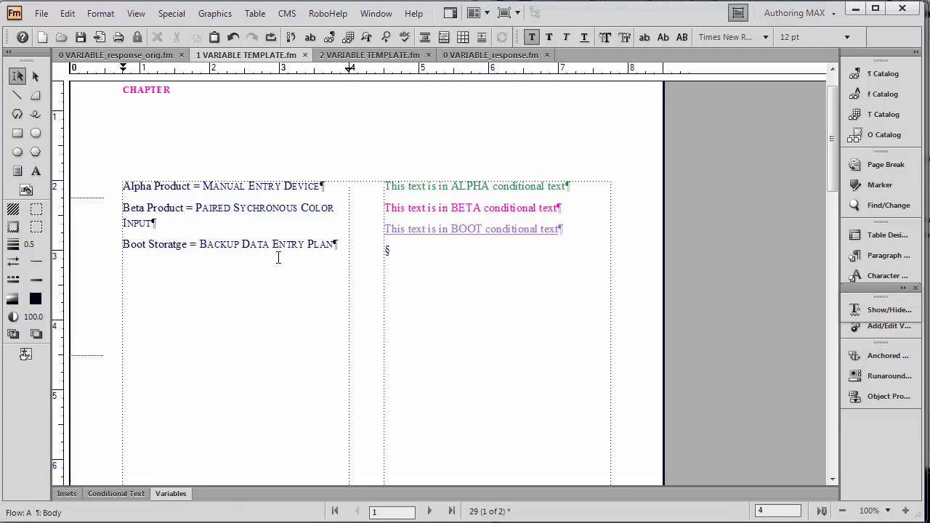
Select the template's Boot Storage variable and check the available formats in the character catalog
left_click(300, 246)
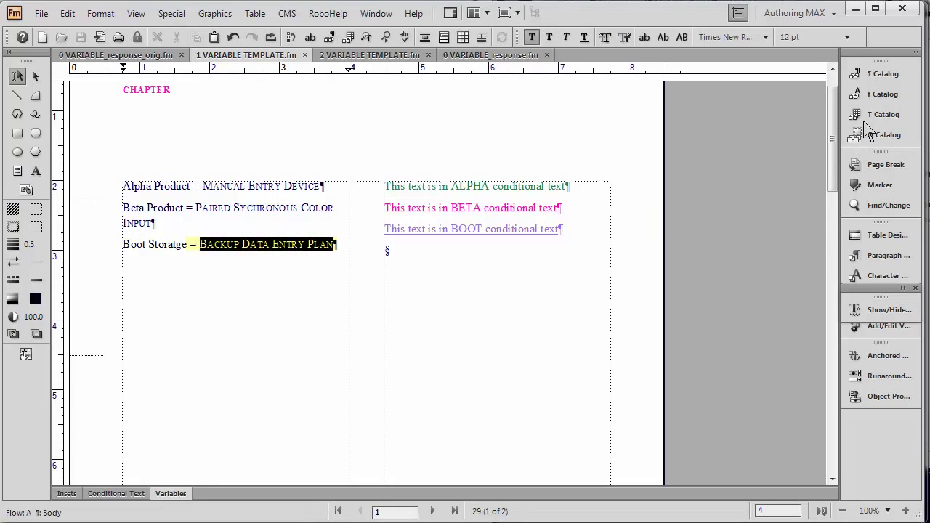
left_click(866, 100)
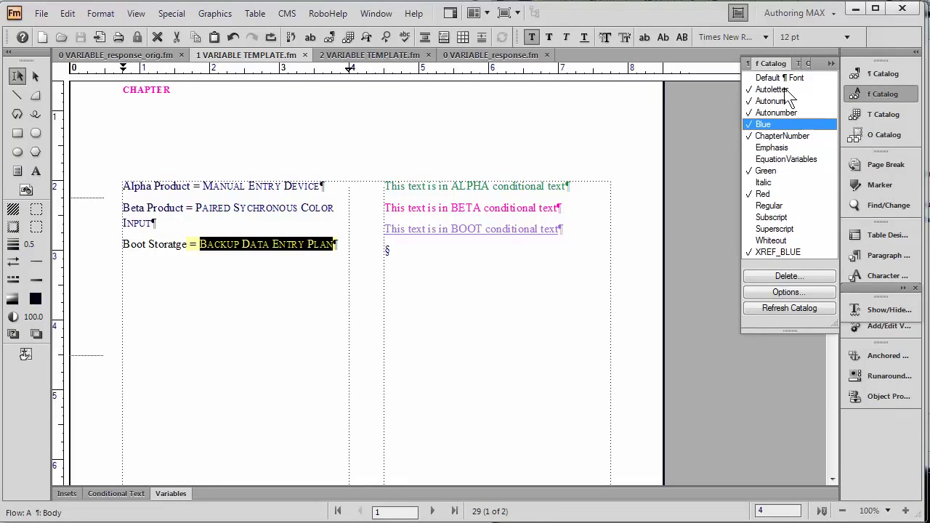
left_click(770, 64)
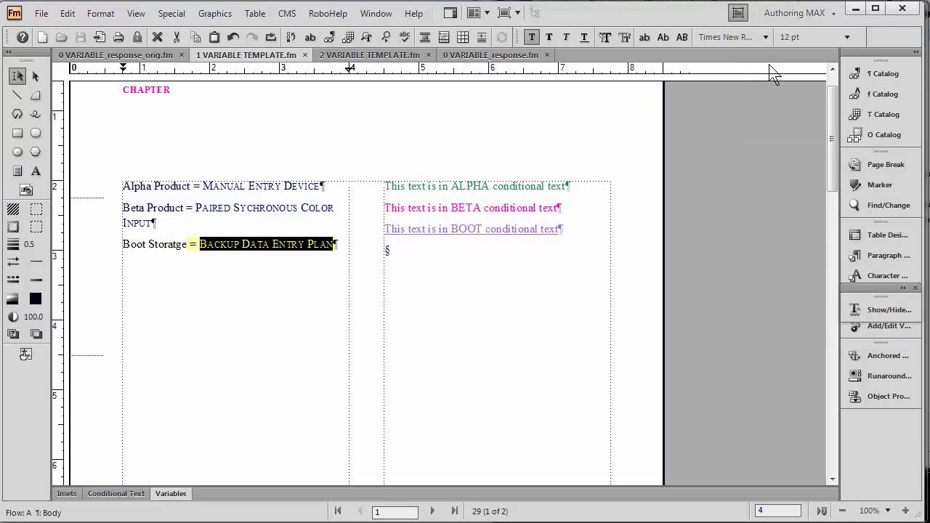
Import only the variable definitions and character formats from 1 VARIABLE TEMPLATE.fm into 0 VARIABLE_response_orig.fm
left_click(145, 58)
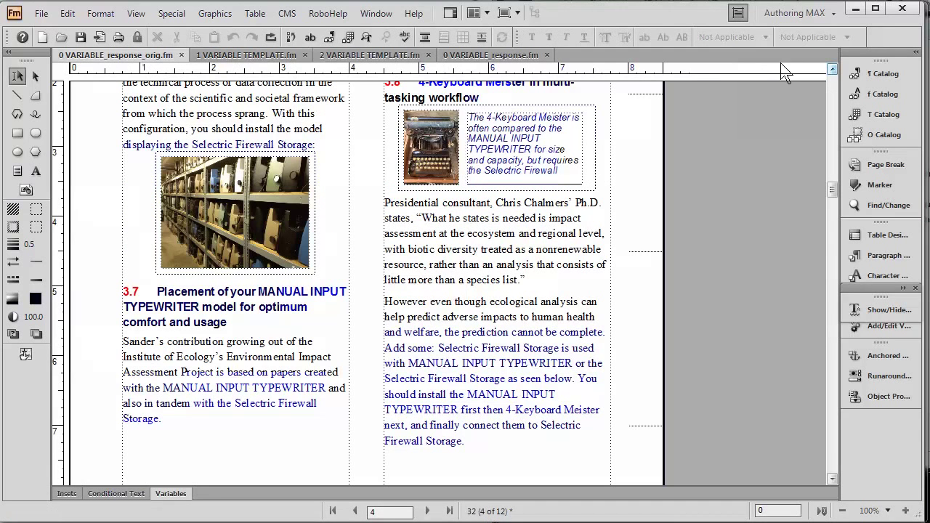
left_click(832, 69)
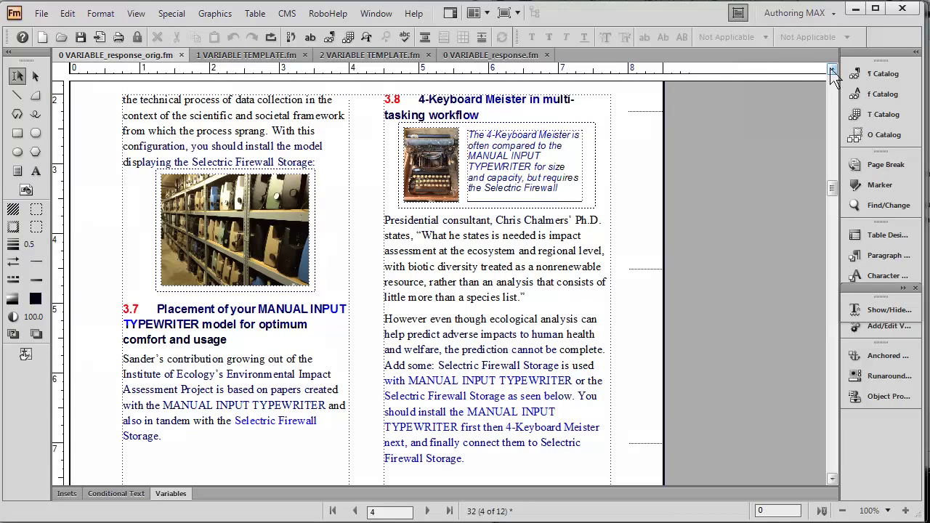
left_click(49, 14)
mouse_move(161, 181)
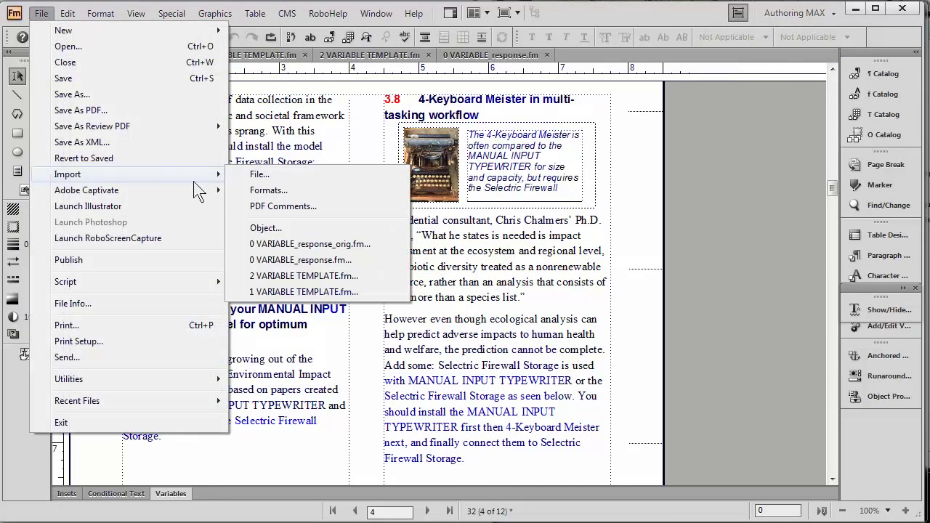
left_click(247, 191)
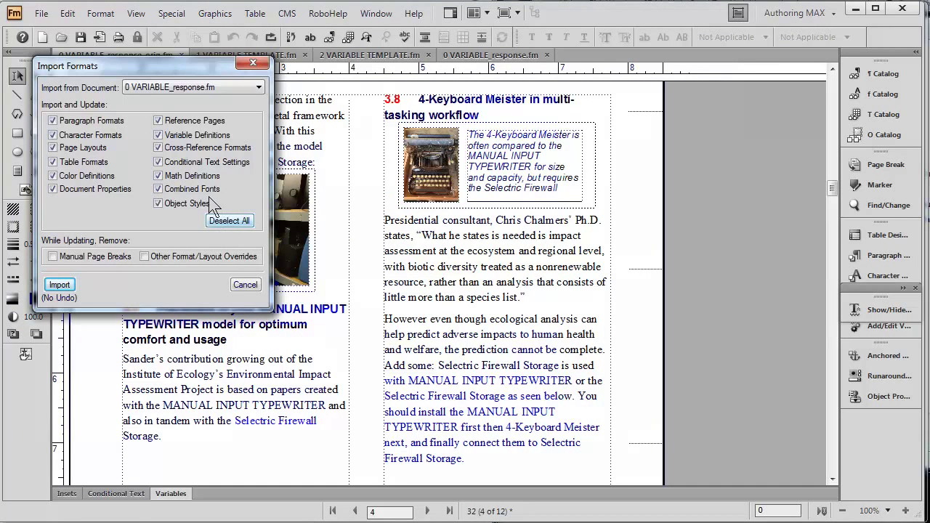
left_click(201, 92)
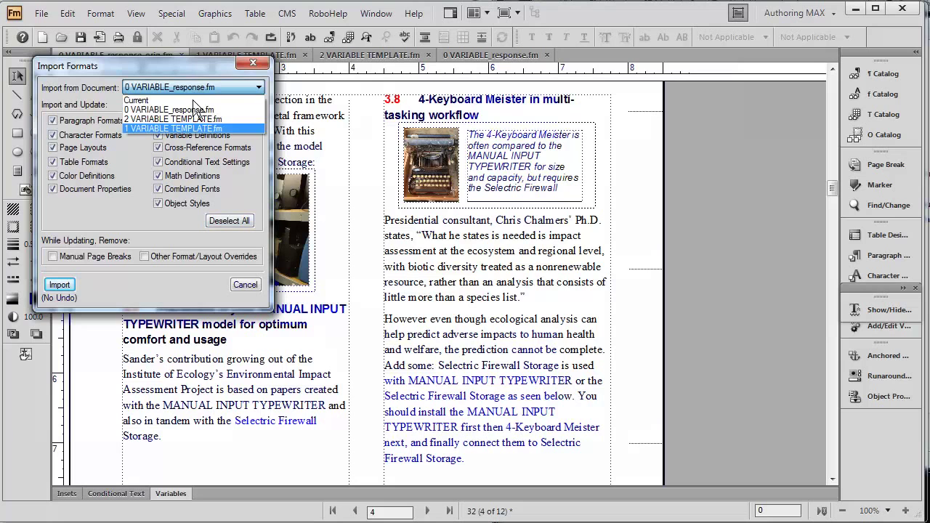
left_click(192, 126)
left_click(234, 221)
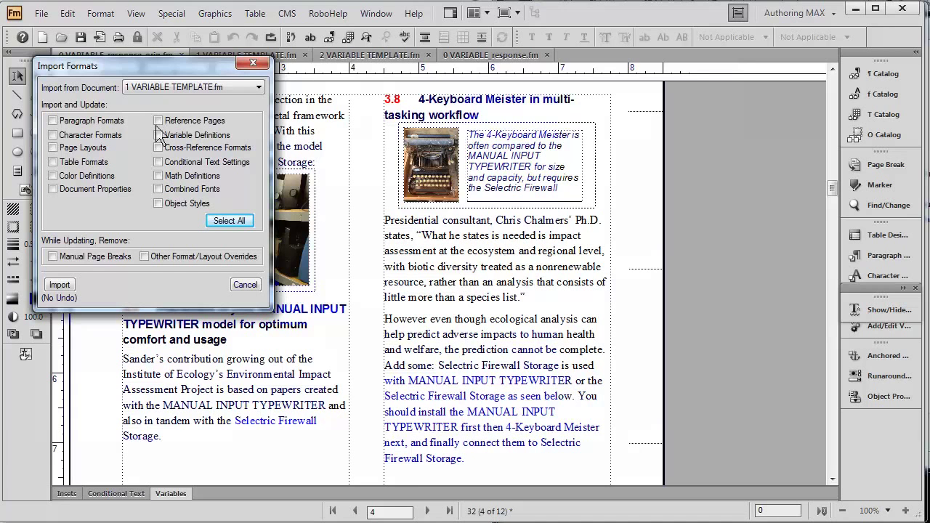
left_click(157, 136)
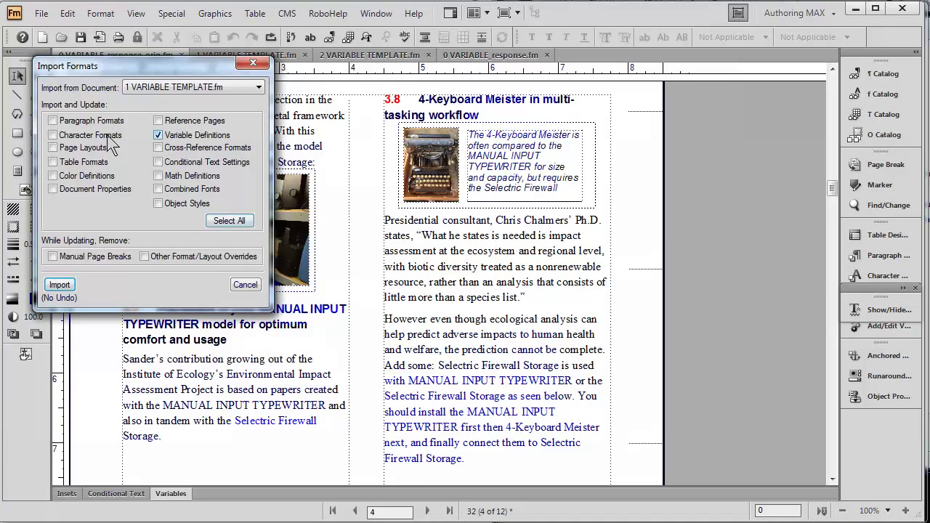
left_click(55, 136)
left_click(67, 286)
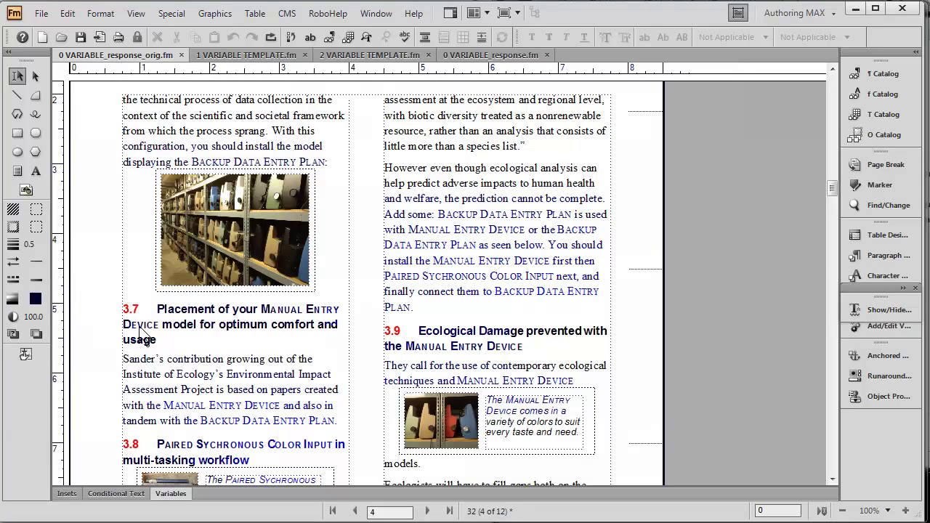
Review the Alpha Product, Beta Product and Boot Storage definitions in the document's variable list
left_click(171, 494)
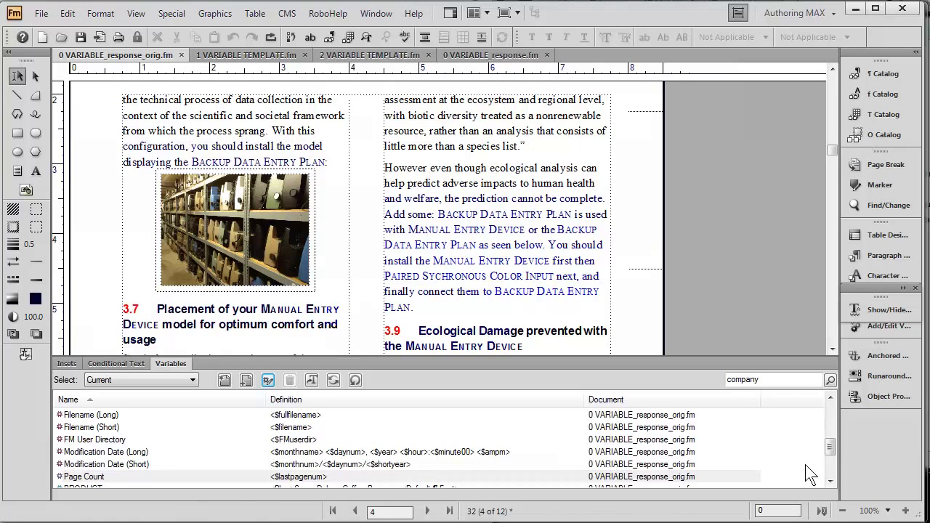
left_click_drag(834, 454, 840, 407)
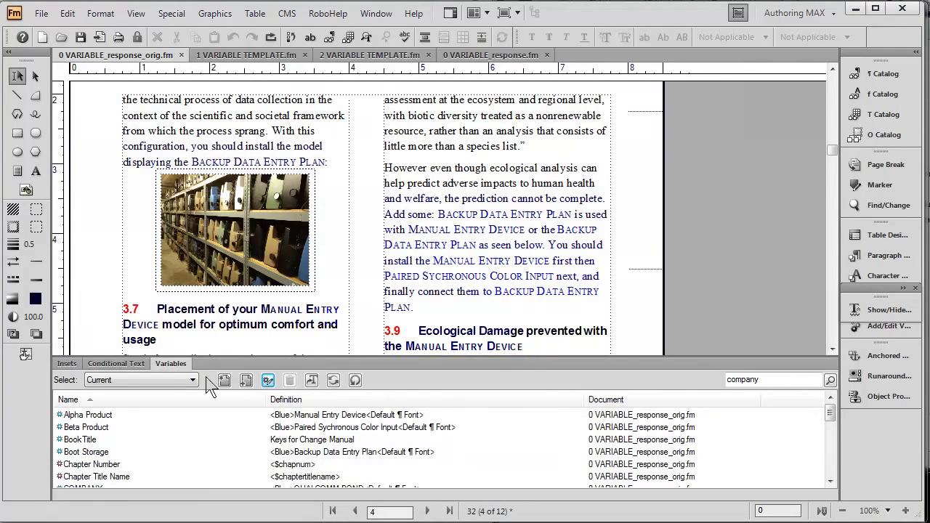
double_click(173, 364)
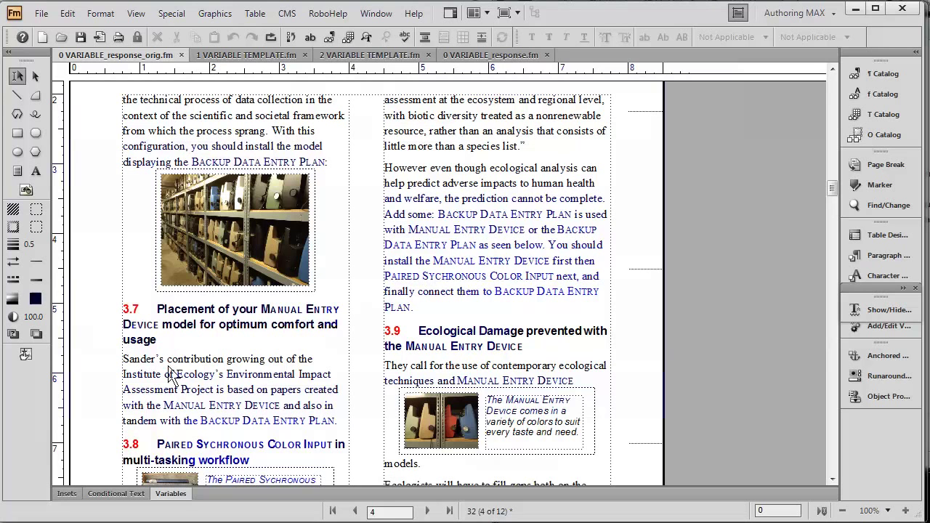
Review the ALPHA, BETA and BOOT condition tags defined in 0 VARIABLE_response_orig.fm
left_click(113, 495)
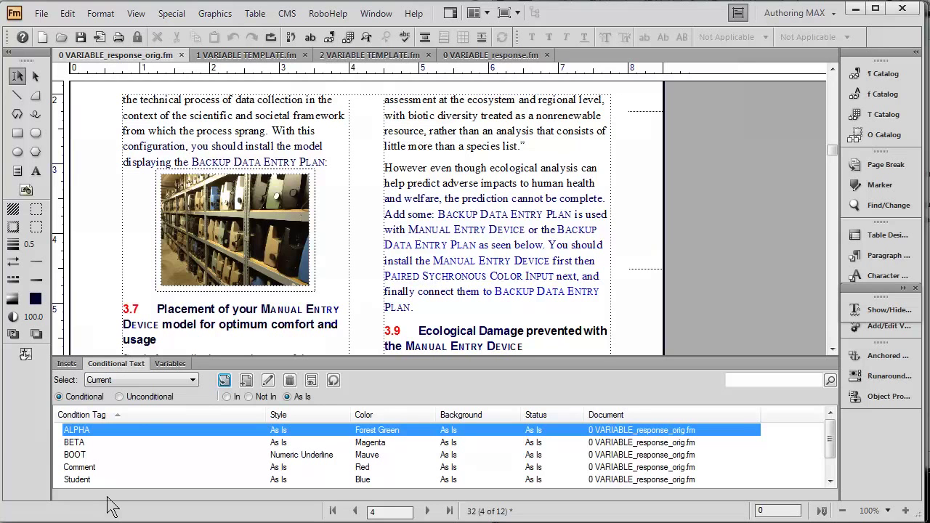
left_click(85, 444)
left_click(86, 458)
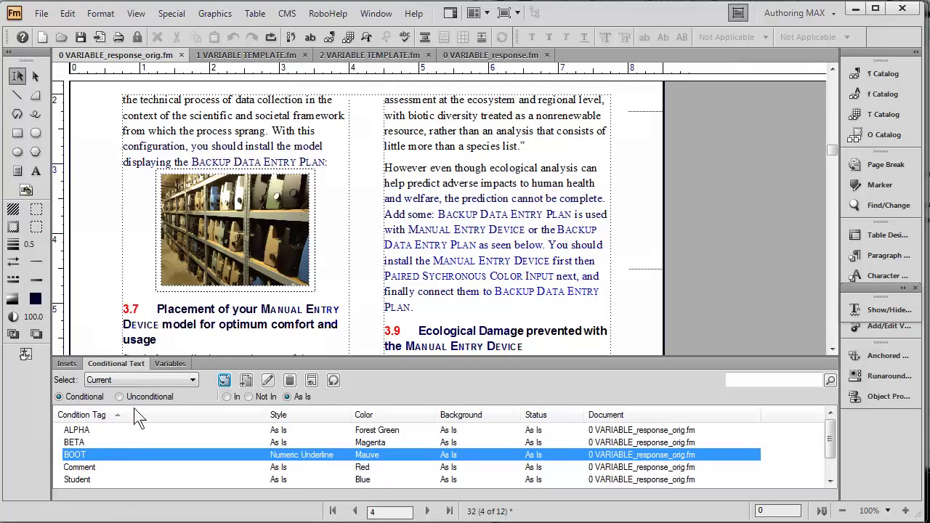
double_click(142, 372)
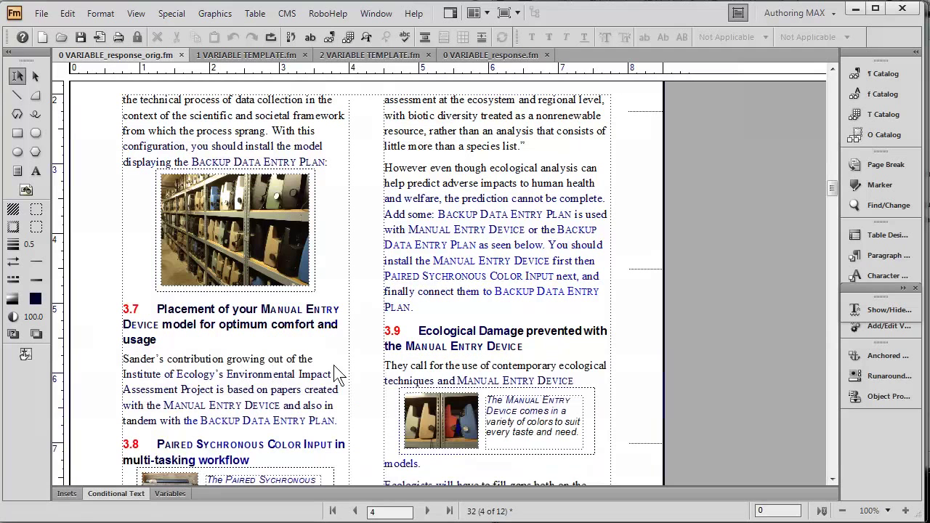
Turn on condition indicators for the document's conditional text and apply the setting
left_click(876, 314)
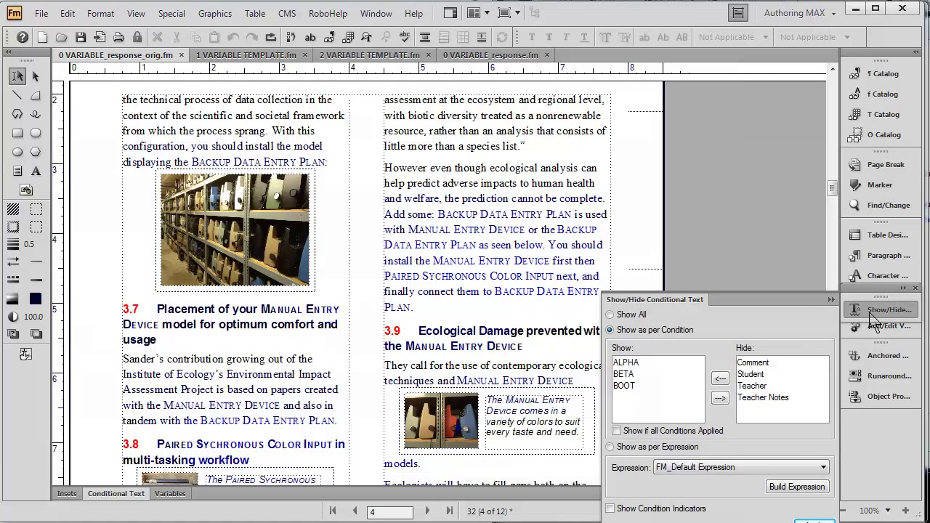
left_click(612, 509)
left_click(795, 521)
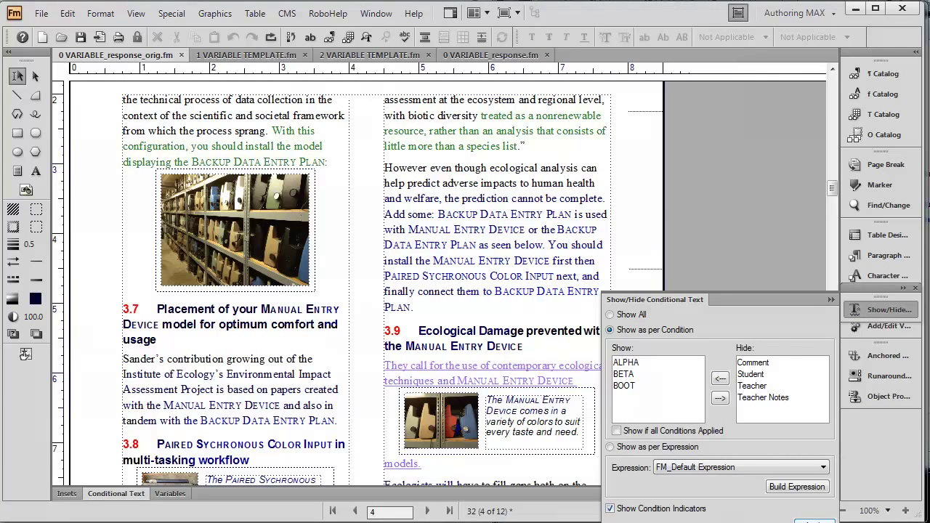
left_click(829, 300)
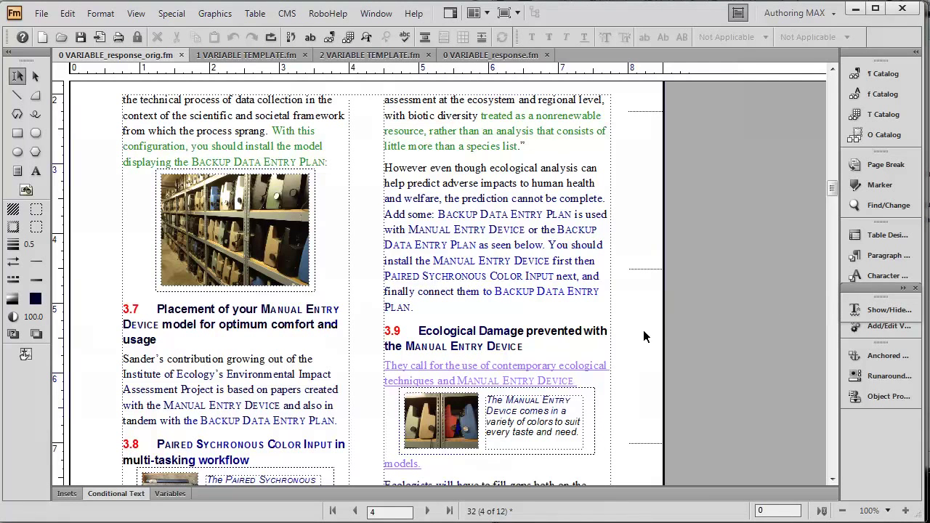
Examine the color-coded conditional passages on page 4, selecting part of the ALPHA text above the storage shelf image
scroll(632, 352, "down", 5)
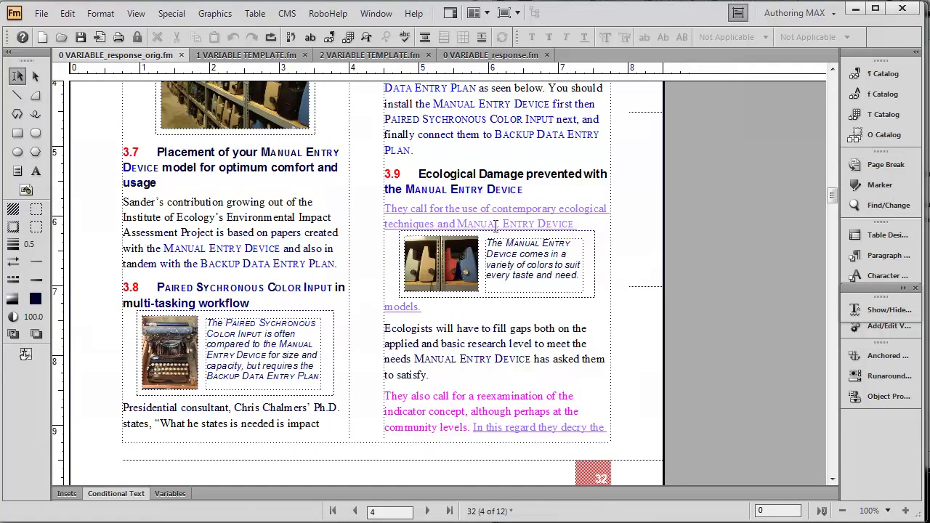
scroll(531, 395, "up", 5)
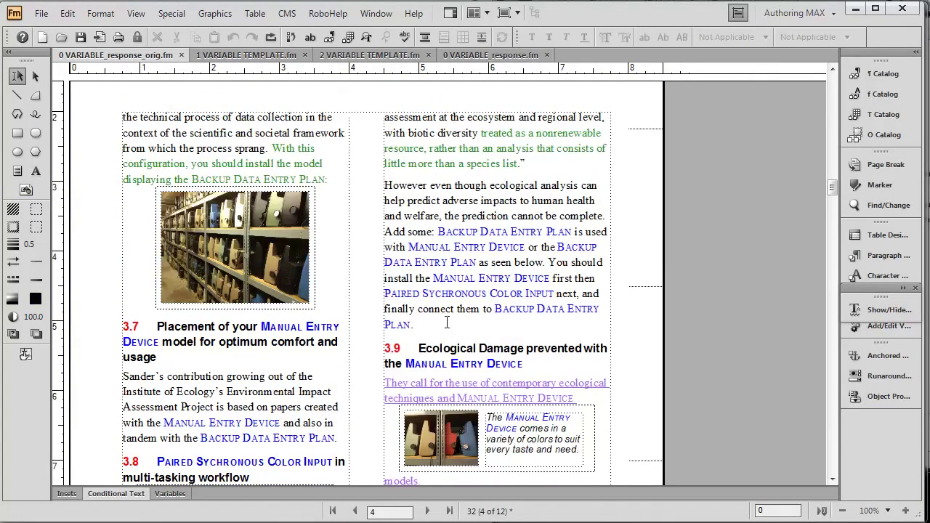
left_click_drag(286, 164, 249, 164)
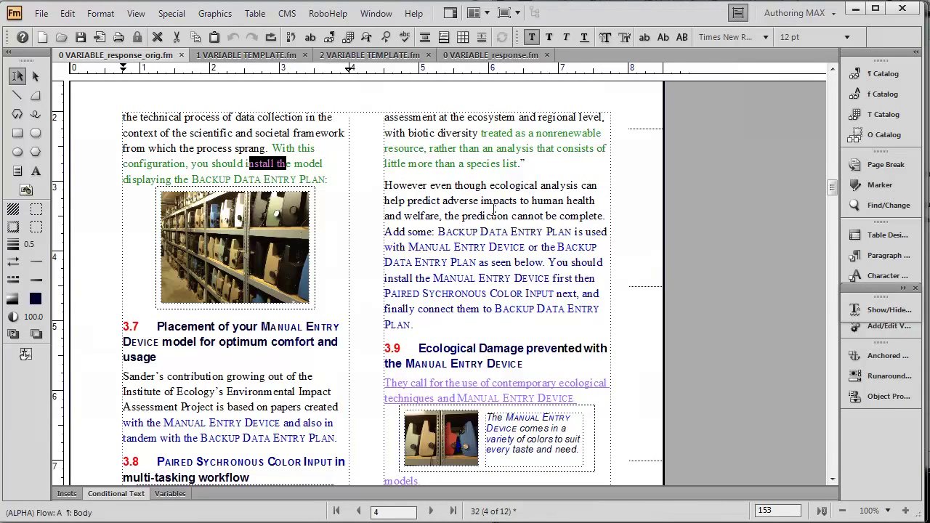
Display text symbols in the document to reveal paragraph marks and frame anchors
scroll(554, 291, "down", 3)
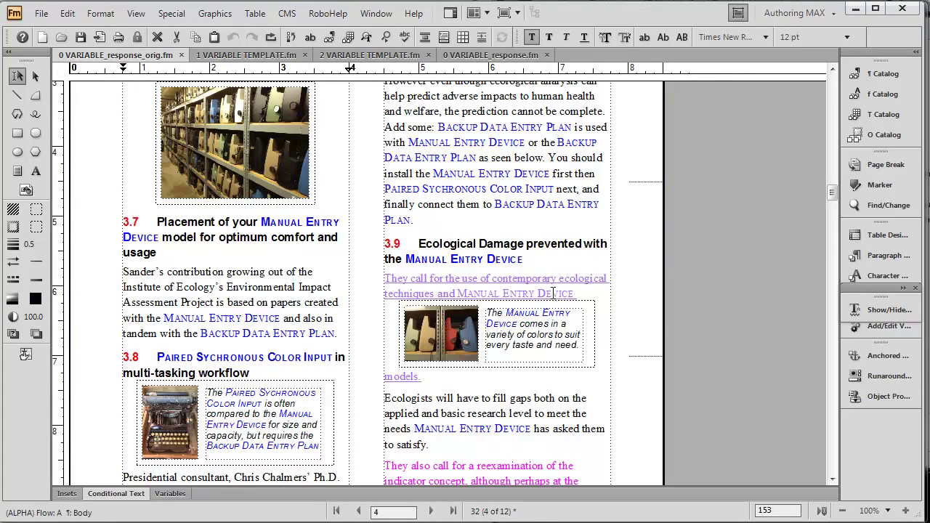
right_click(628, 272)
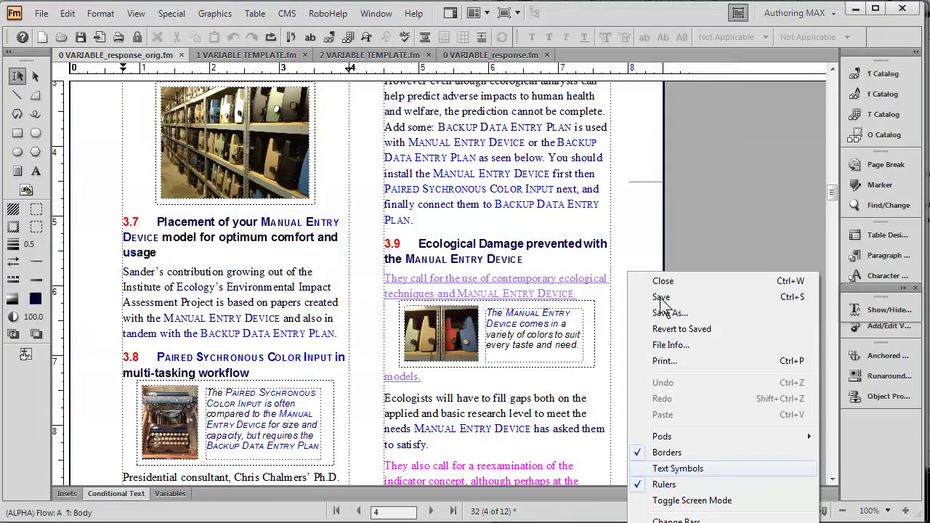
left_click(678, 468)
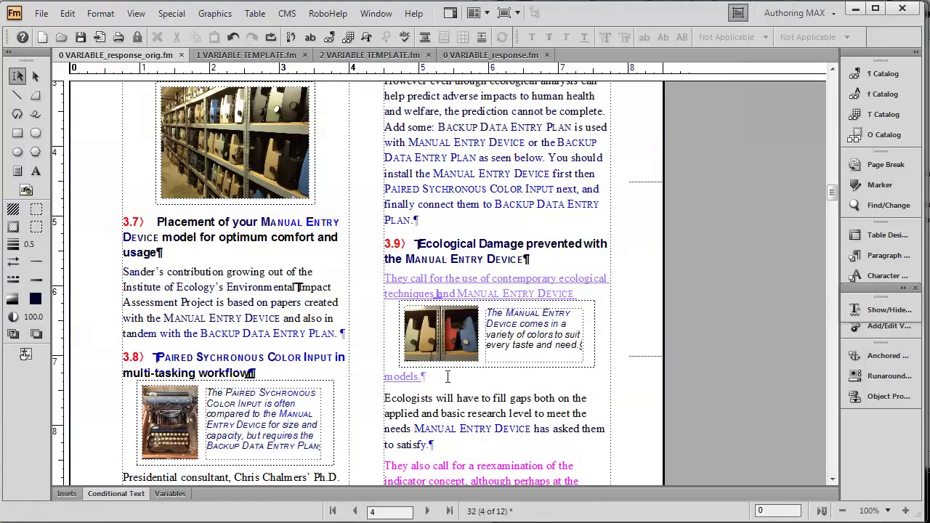
Select the section 3.9 frame anchor, hide the BOOT conditional text and show it again
left_click_drag(430, 293, 441, 294)
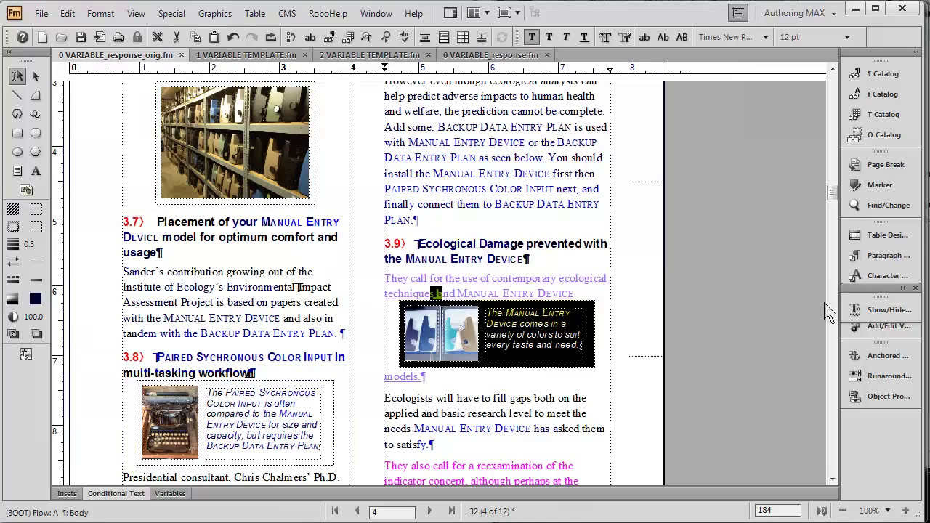
left_click(881, 310)
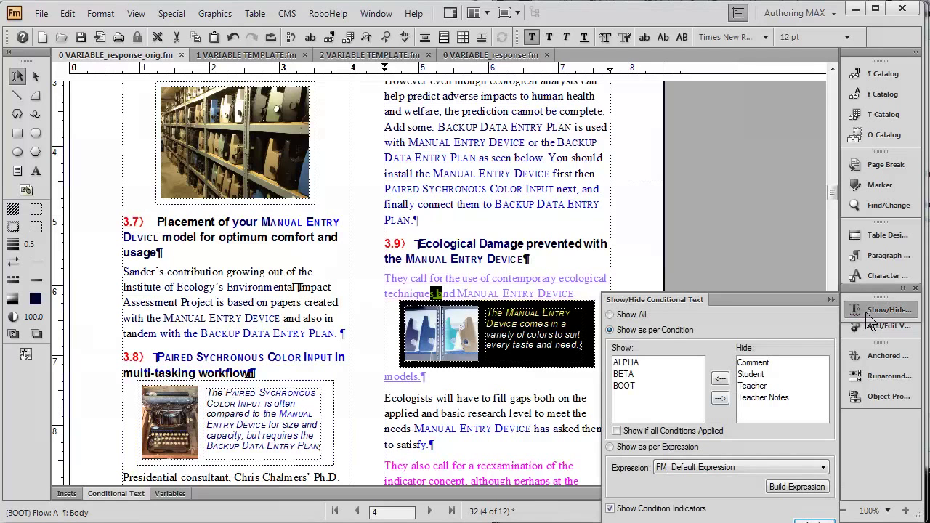
double_click(624, 387)
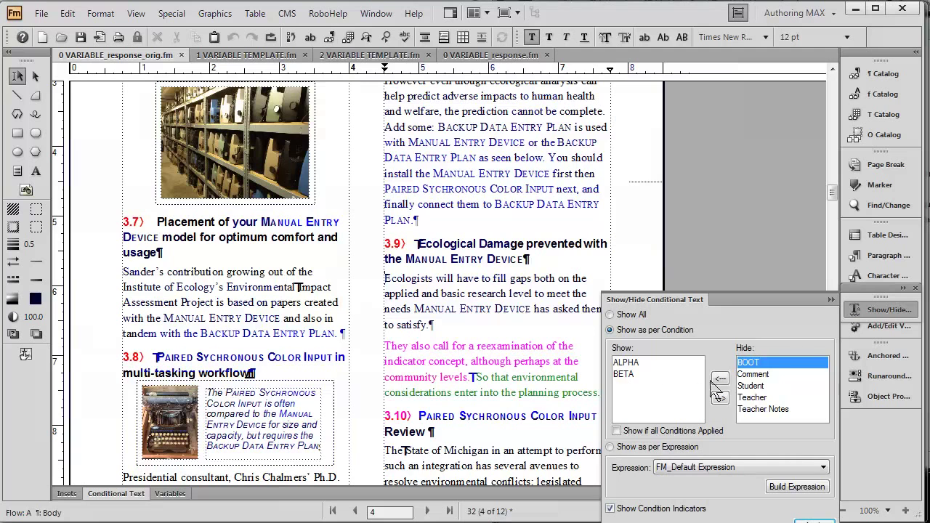
double_click(763, 362)
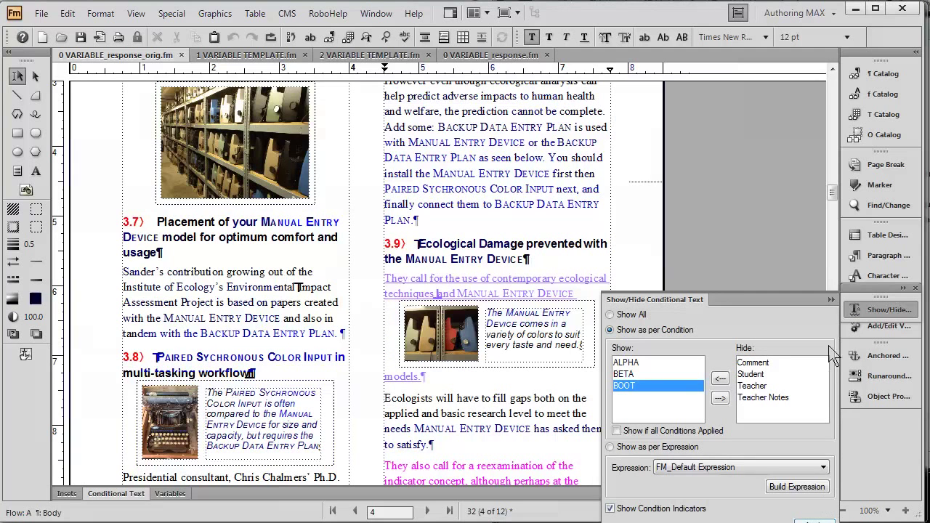
left_click(831, 299)
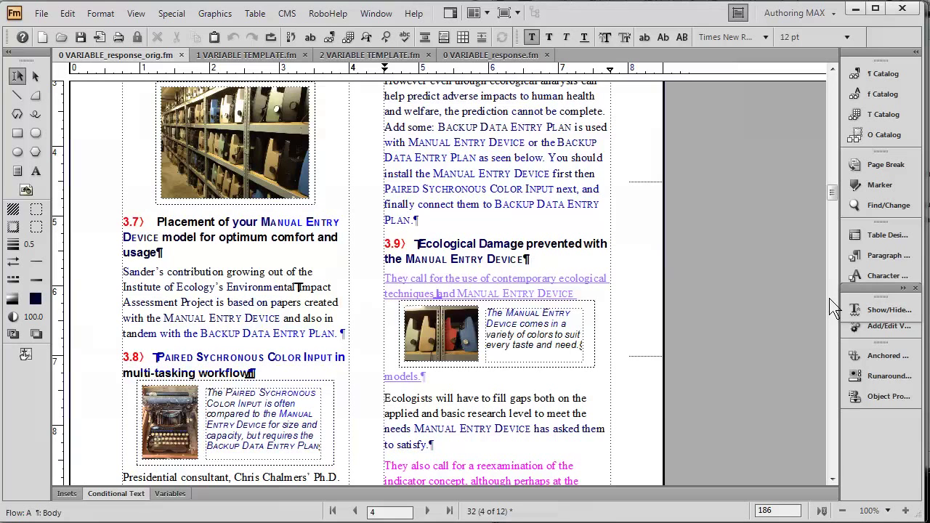
Switch to 2 VARIABLE TEMPLATE.fm and inspect its ALPHA, BETA and BOOT condition tags
left_click(366, 56)
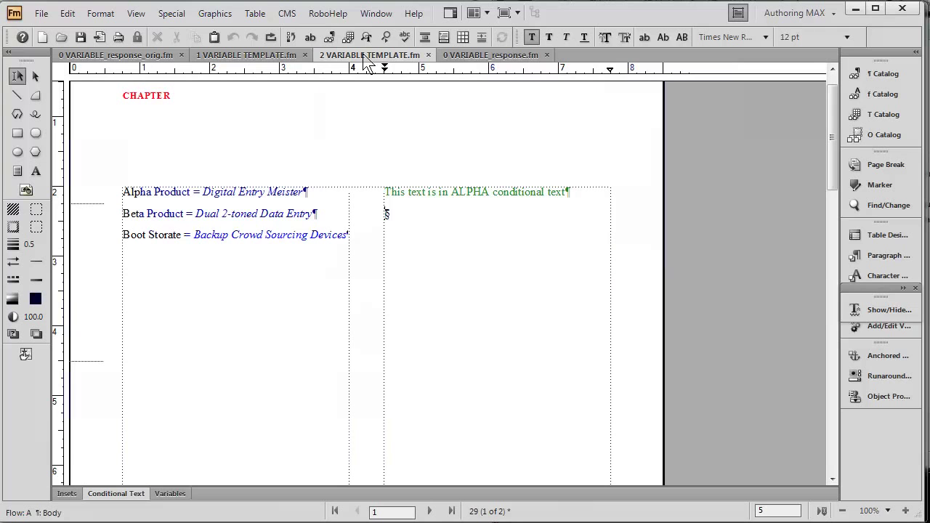
left_click(116, 497)
left_click(86, 430)
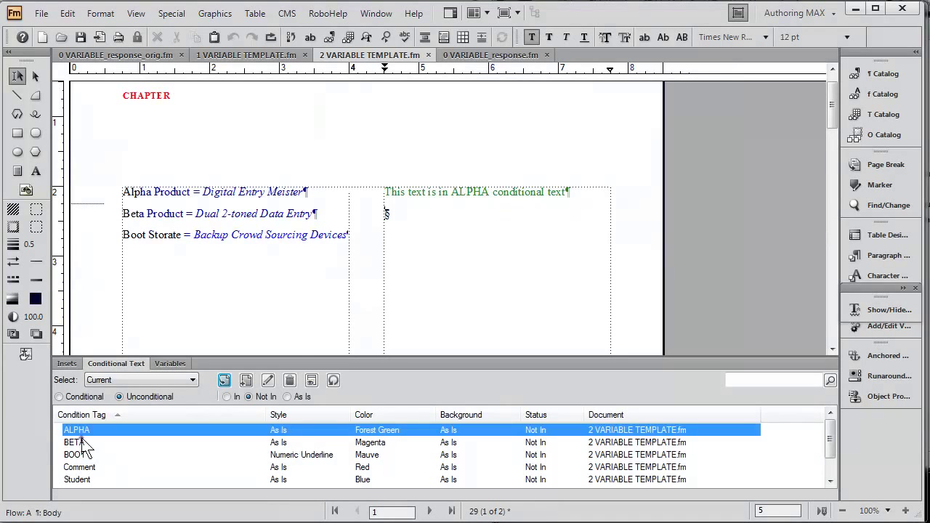
left_click(83, 442)
left_click(88, 455)
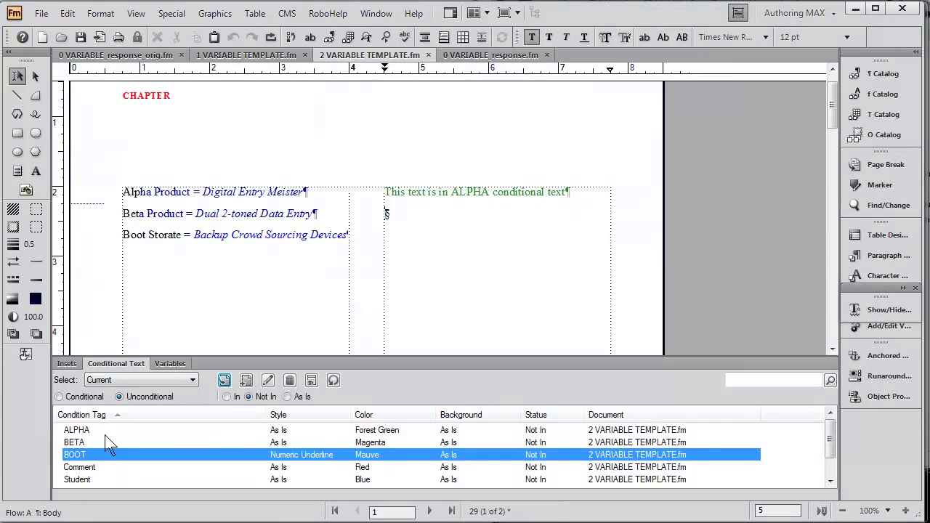
left_click(114, 363)
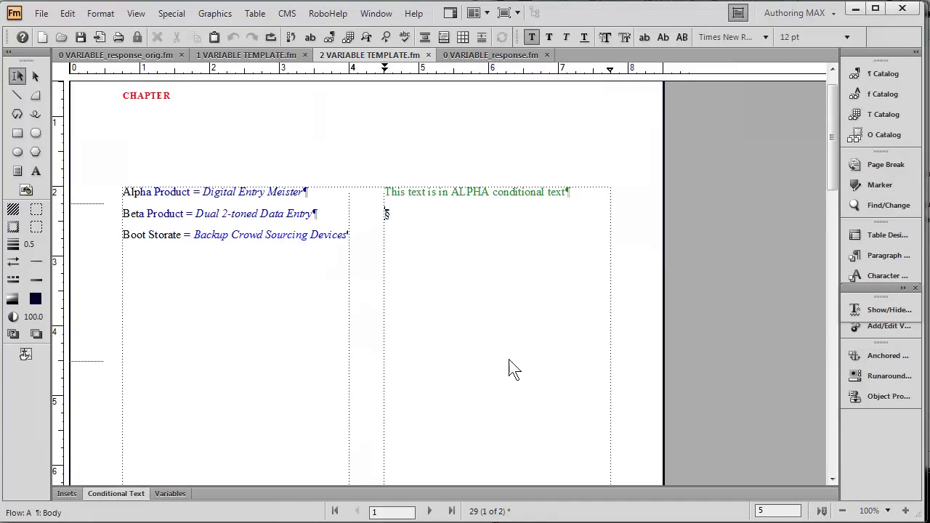
Check which condition tags 2 VARIABLE TEMPLATE.fm shows and hides in its conditional text settings
left_click(878, 313)
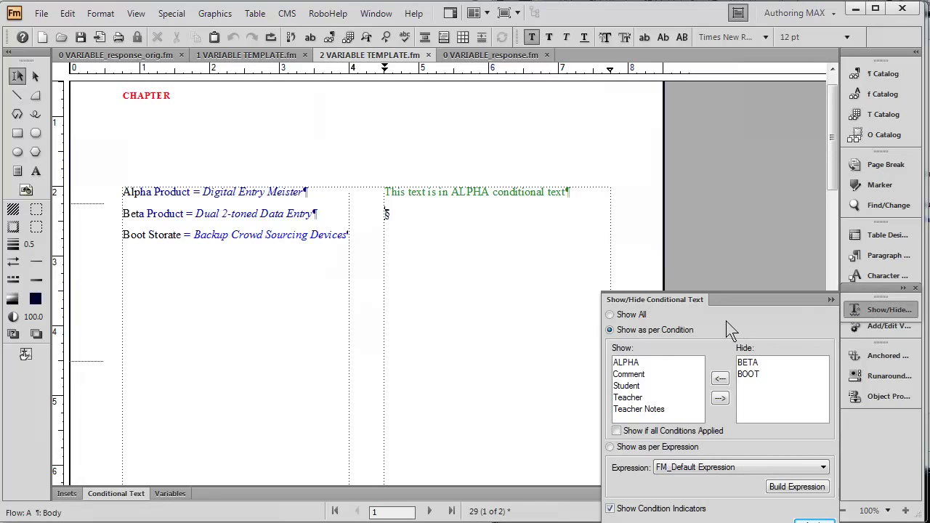
left_click(661, 364)
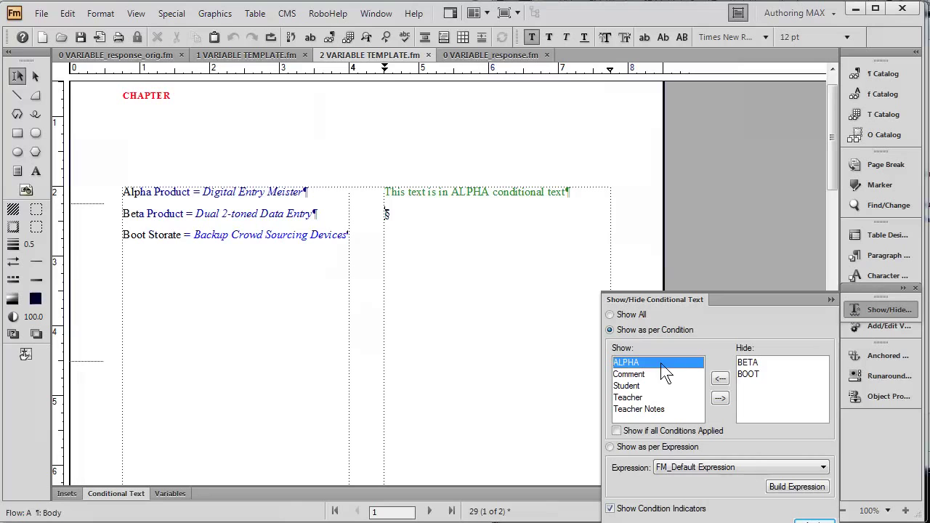
left_click(830, 302)
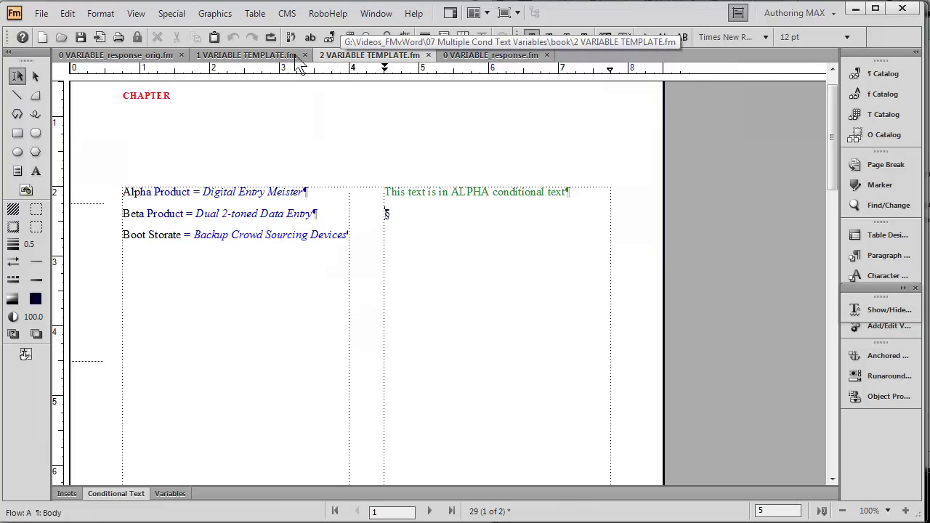
Import all format categories, including variable definitions and conditional text settings, from 2 VARIABLE TEMPLATE.fm into 0 VARIABLE_response_orig.fm
left_click(156, 61)
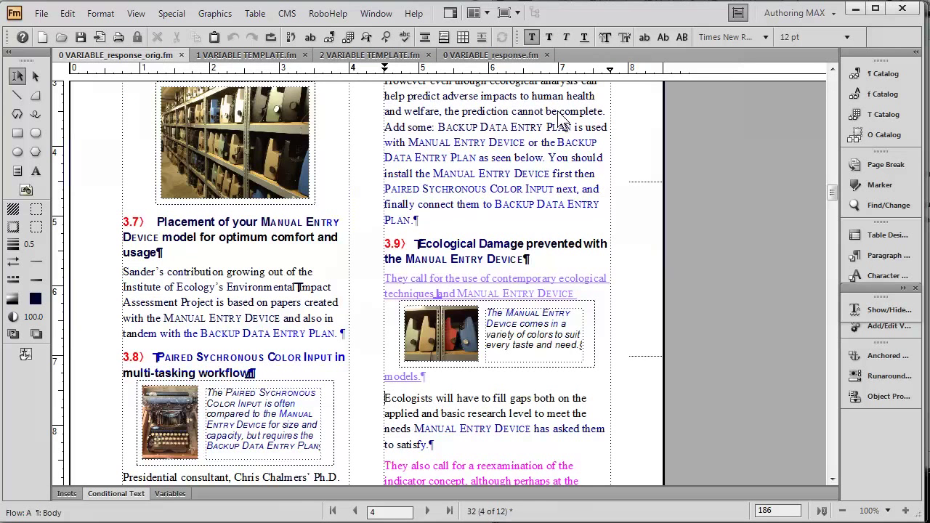
left_click(844, 512)
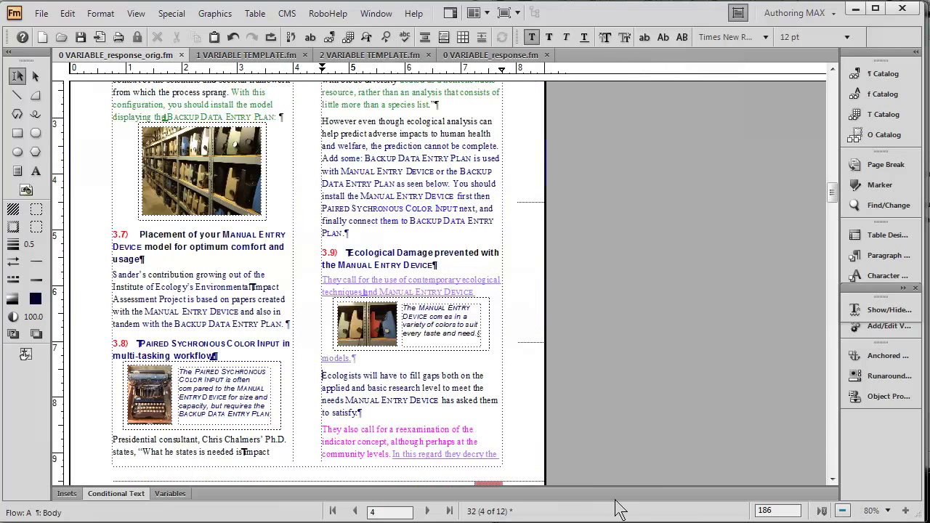
left_click(41, 14)
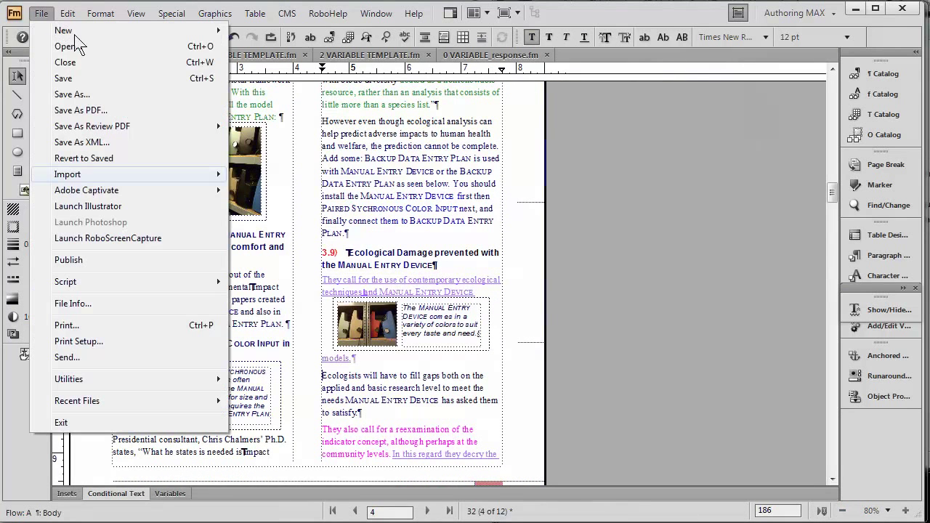
mouse_move(100, 175)
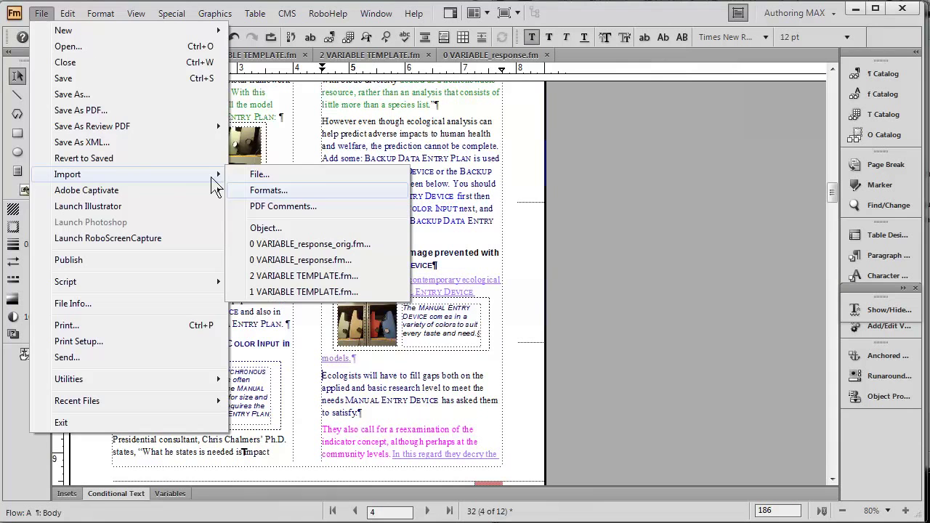
left_click(249, 190)
left_click(230, 220)
left_click(182, 90)
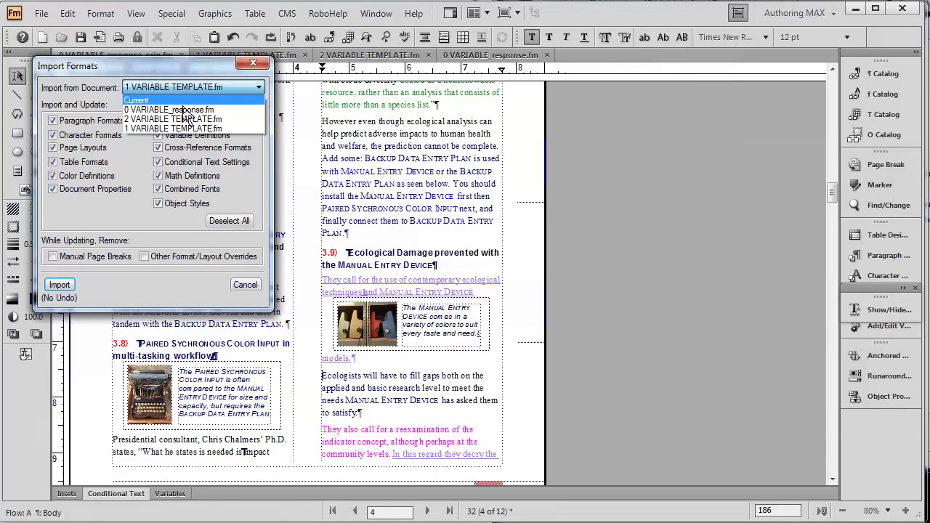
left_click(187, 120)
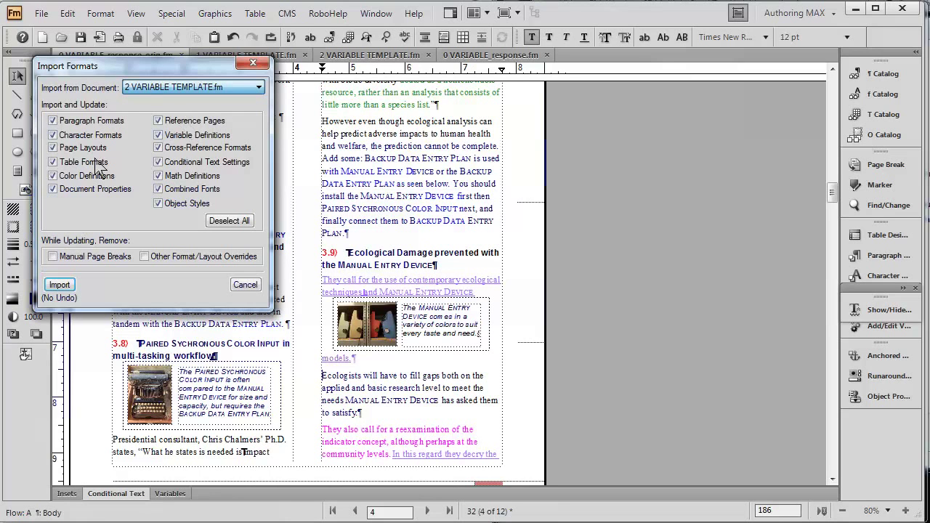
left_click(59, 285)
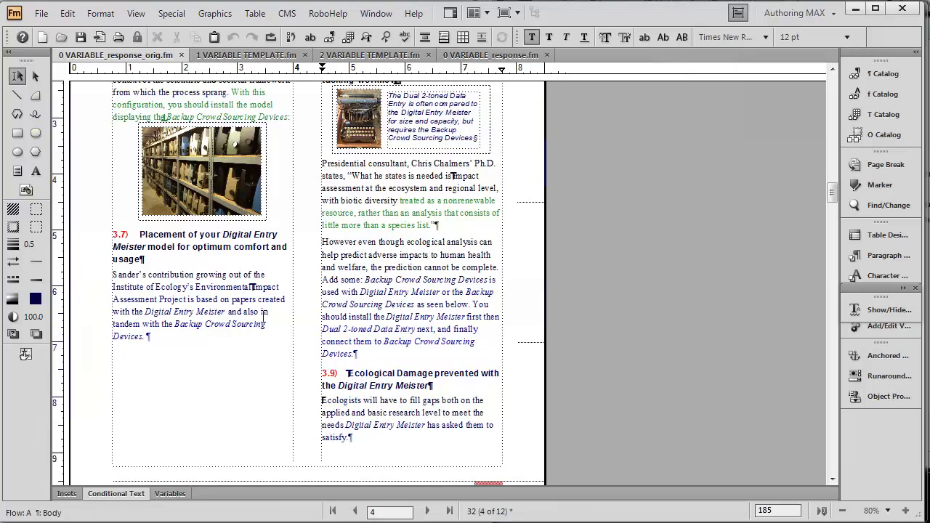
Select part of the green text in section 3.8 and check which condition tag is applied to it
scroll(274, 338, "up", 1)
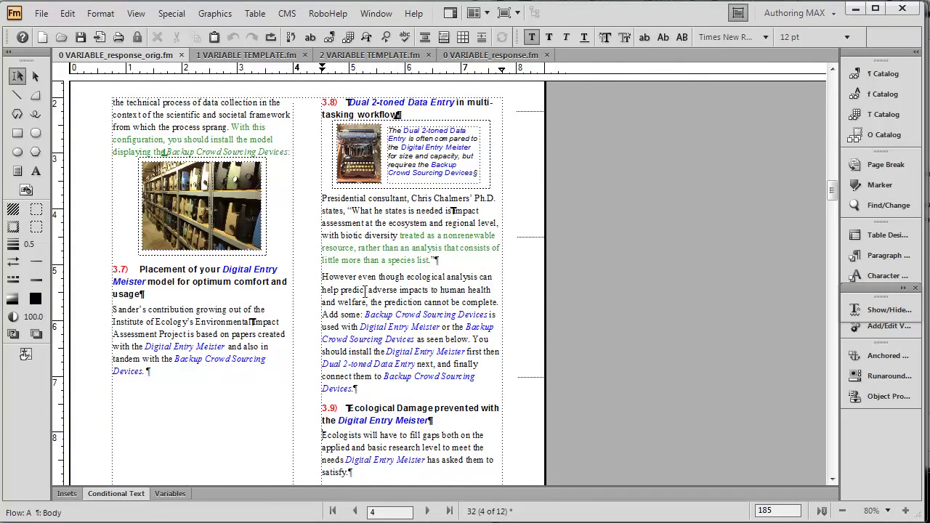
left_click_drag(400, 235, 426, 258)
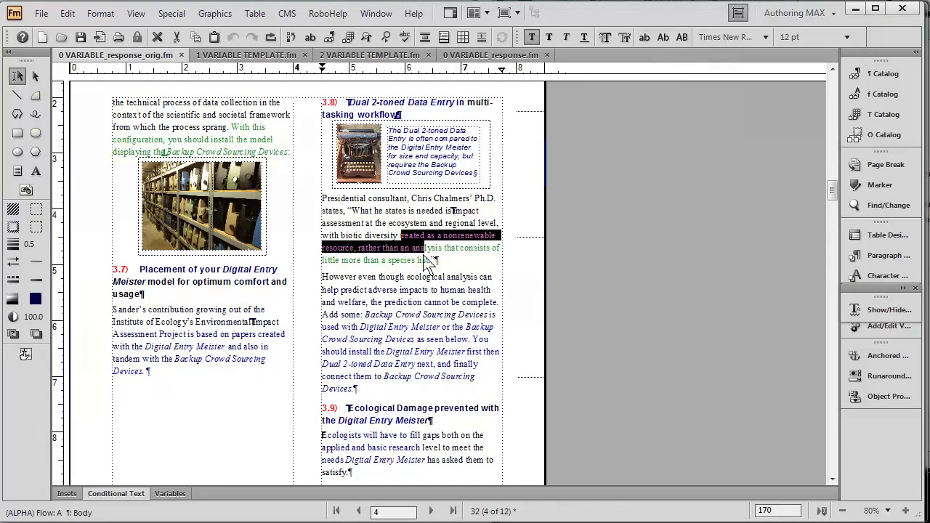
left_click(116, 494)
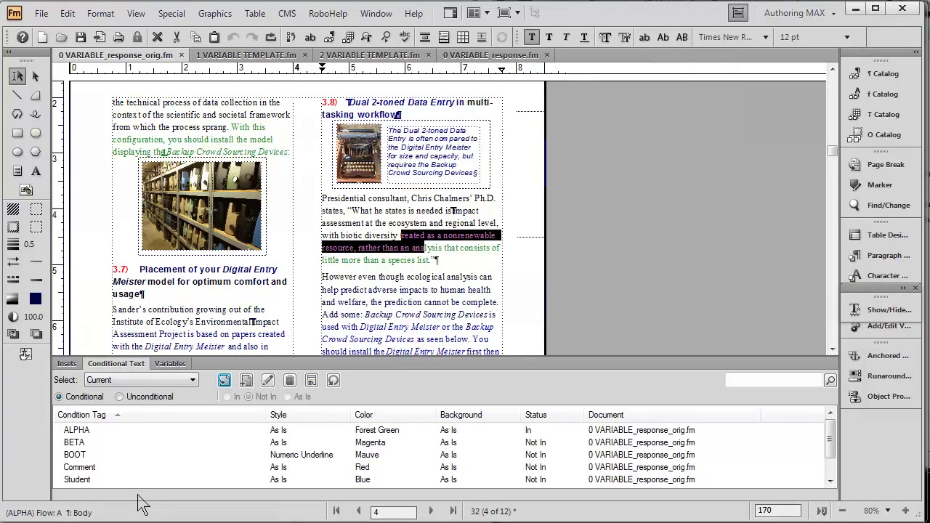
left_click(103, 367)
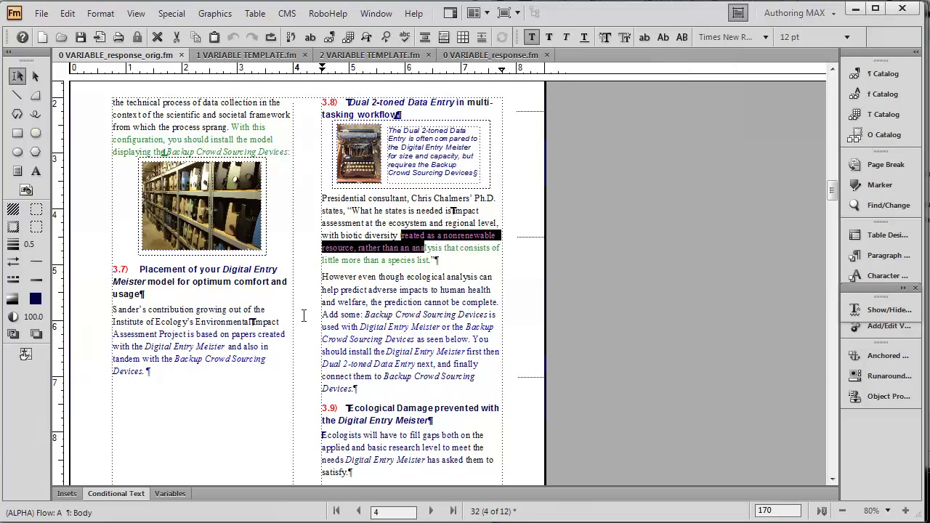
Convert the opening words of section 3.8's first body paragraph, up to the quotation, to uppercase
left_click_drag(348, 211, 314, 204)
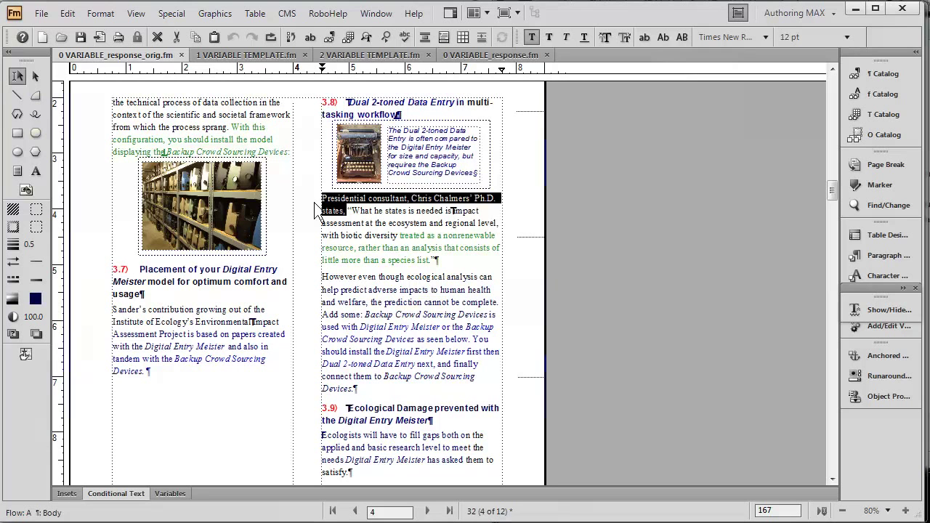
key("Escape")
key("c")
key("u")
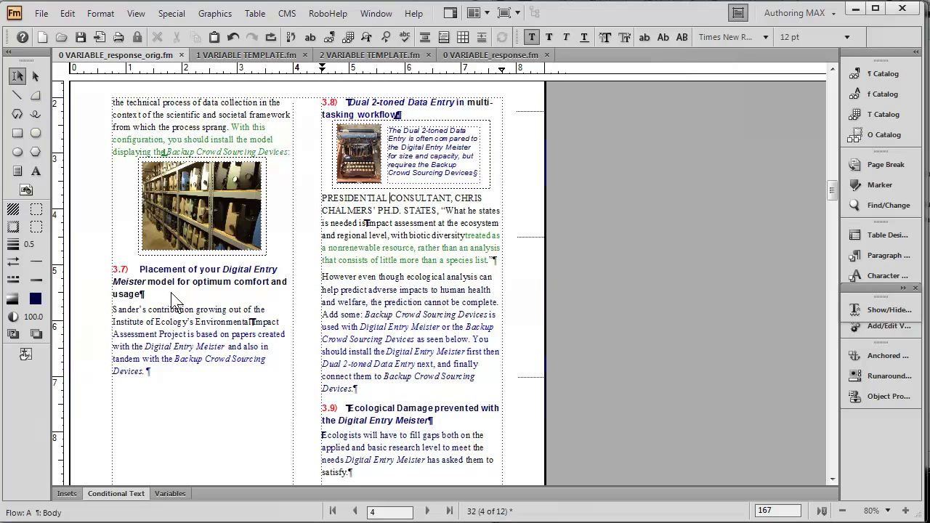
Hide the ALPHA conditional text and show BETA, leaving BOOT hidden, and apply the visibility settings
left_click(117, 494)
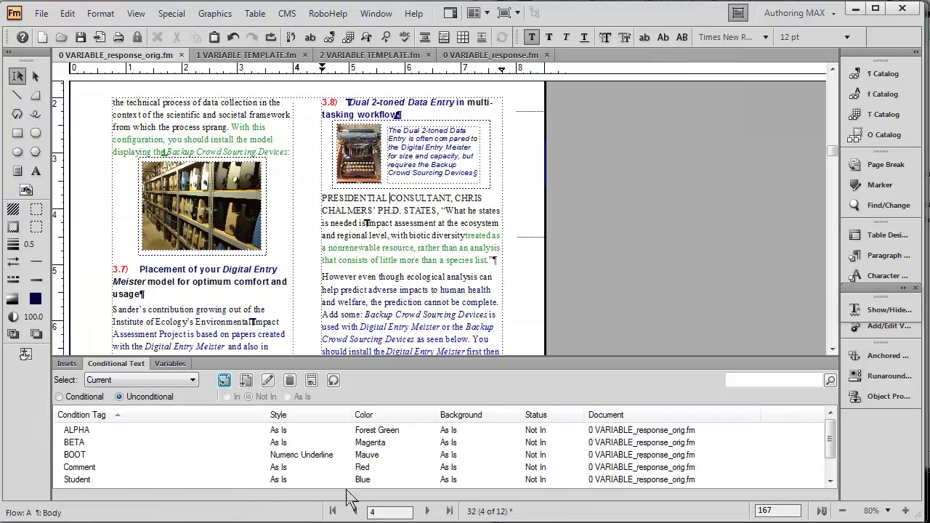
left_click(879, 310)
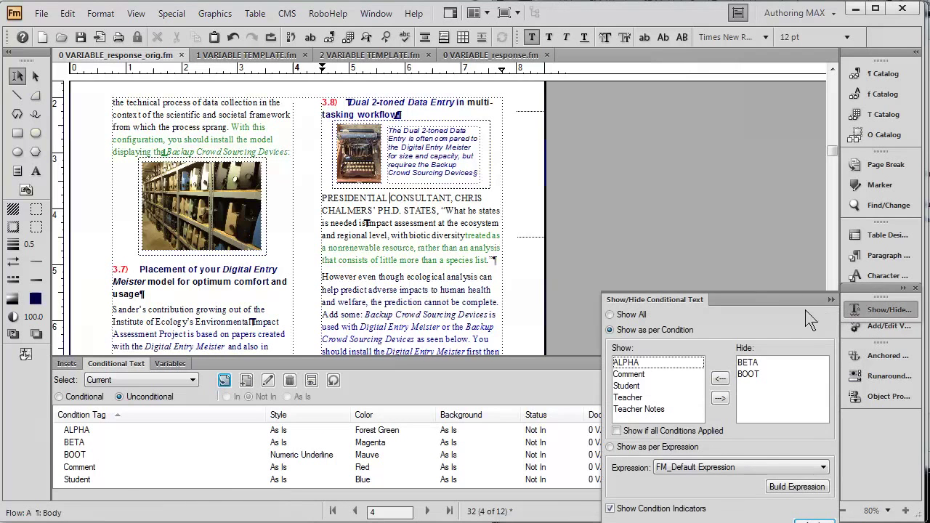
double_click(658, 363)
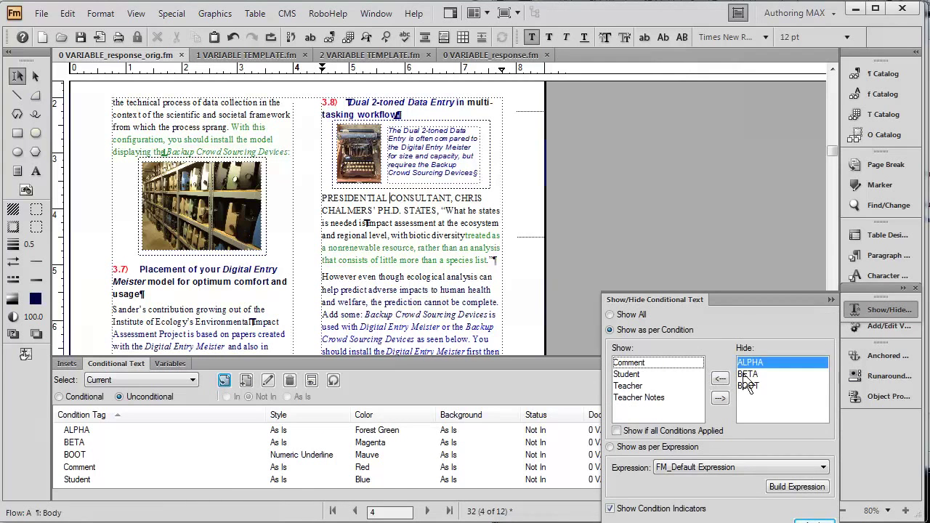
double_click(748, 373)
left_click(804, 520)
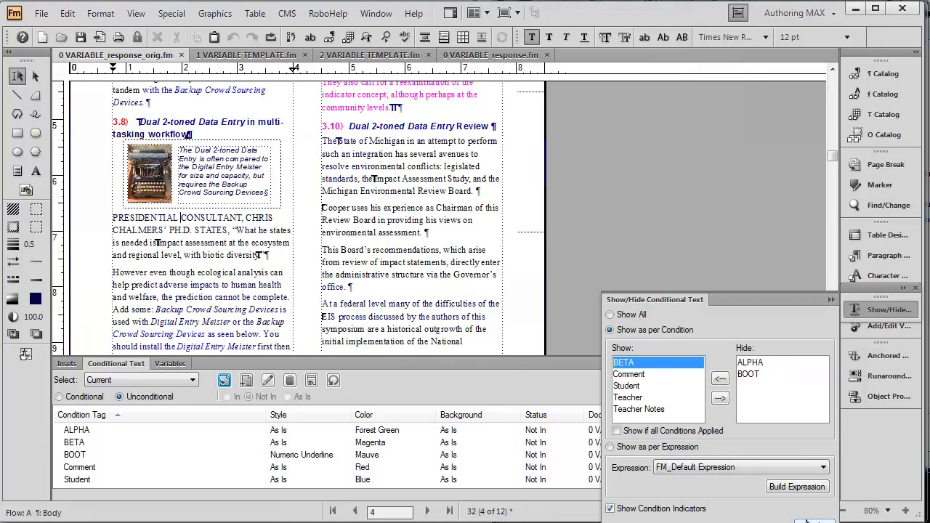
left_click(830, 300)
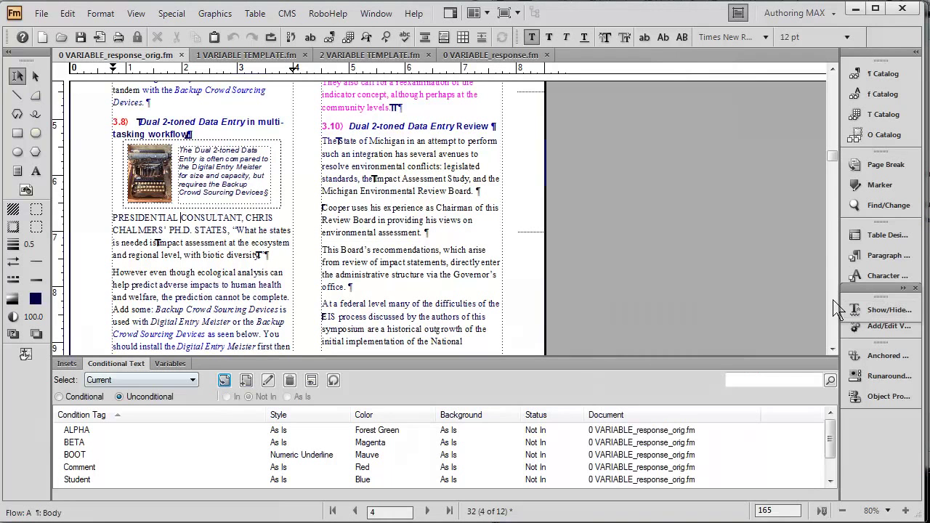
left_click(102, 364)
Select the uppercase words PRESIDENTIAL CONSULTANT at the start of section 3.8's body text
scroll(308, 341, "up", 1)
scroll(308, 342, "up", 3)
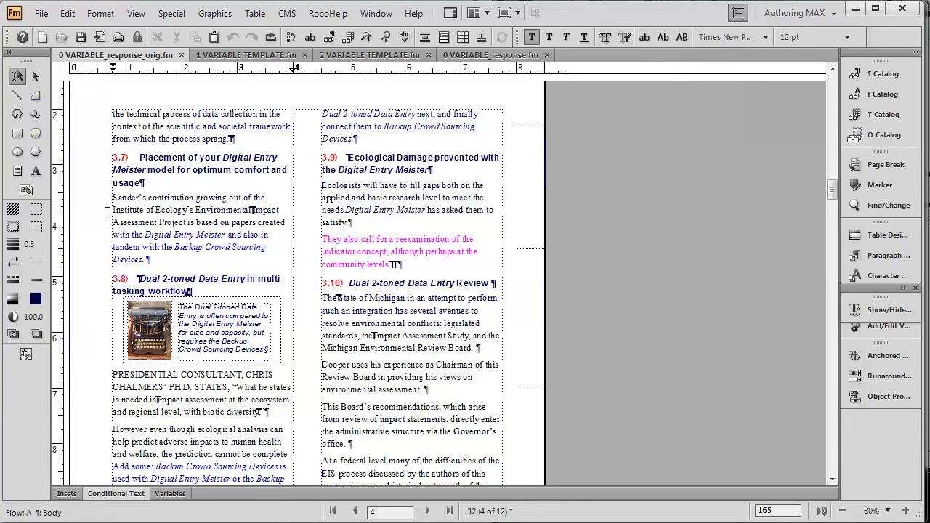
left_click_drag(113, 374, 242, 382)
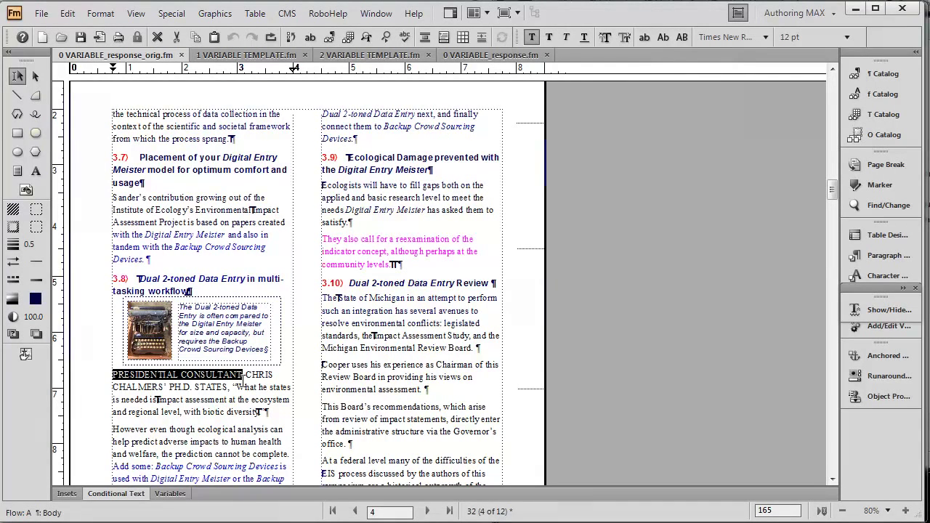